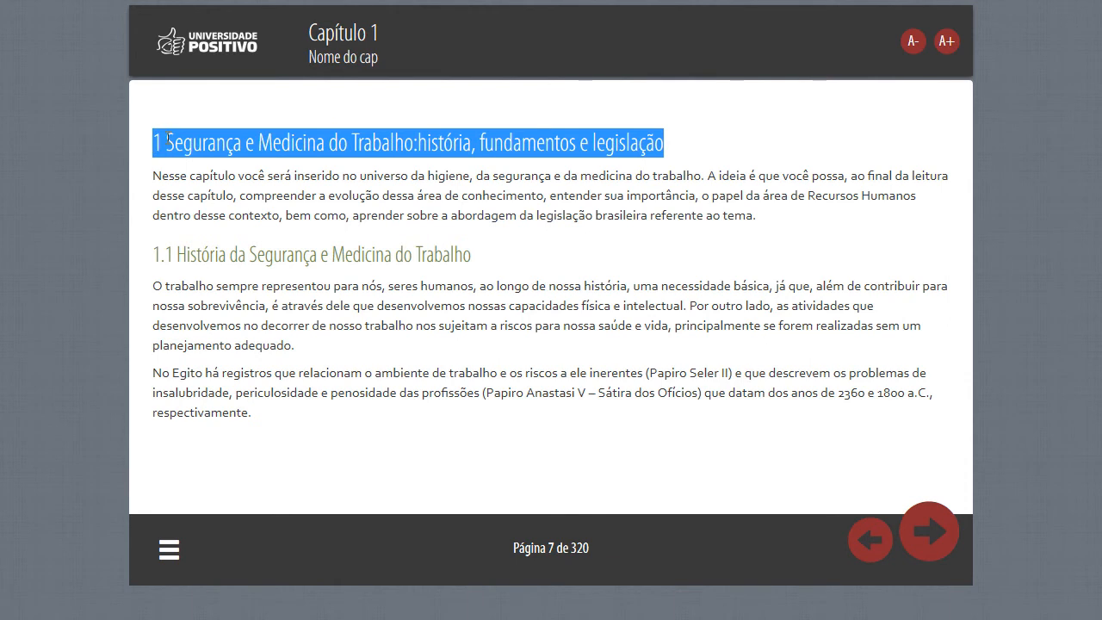
Compare the heading levels and paragraphs on page 7 of Capítulo 1 with the text continuing on page 8.
drag(157, 143, 694, 148)
drag(551, 260, 501, 258)
click(254, 255)
click(184, 250)
click(270, 369)
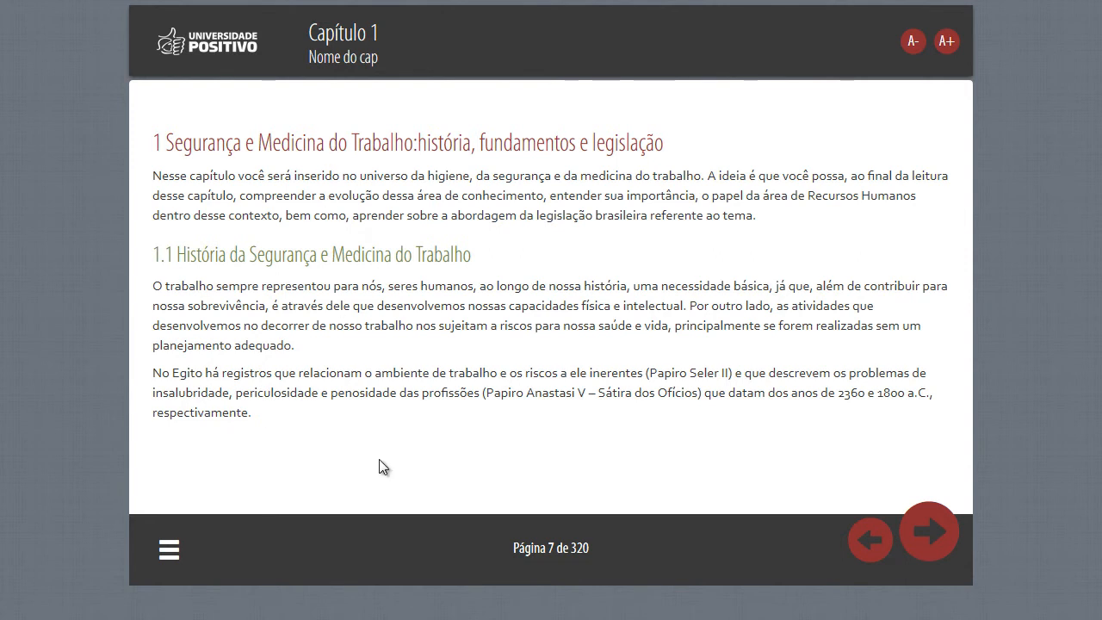
click(931, 528)
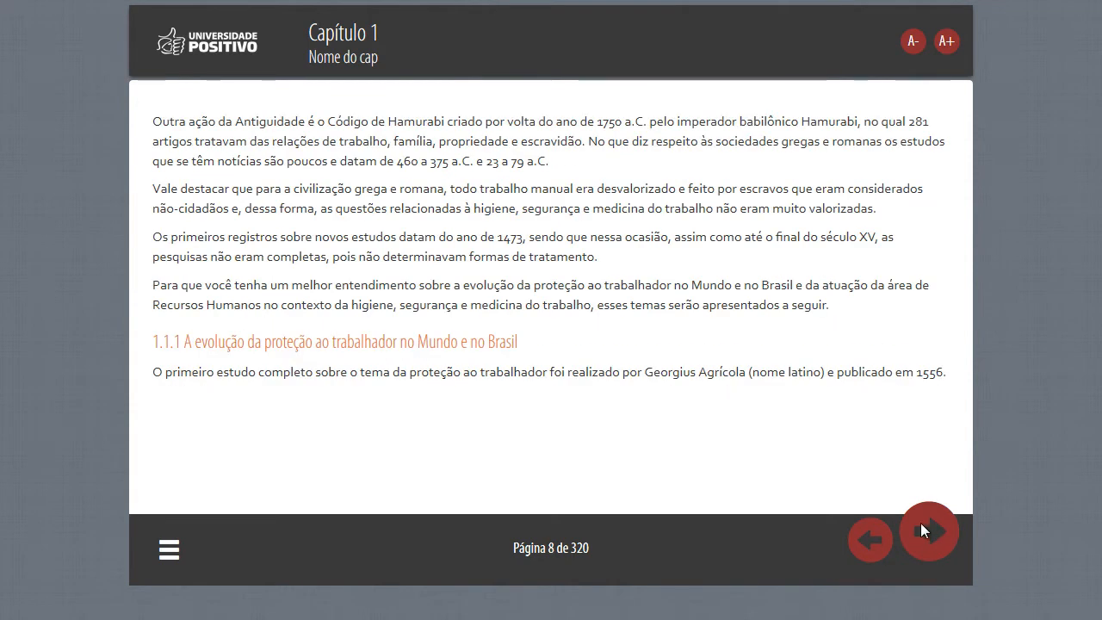
drag(154, 121, 559, 169)
click(867, 534)
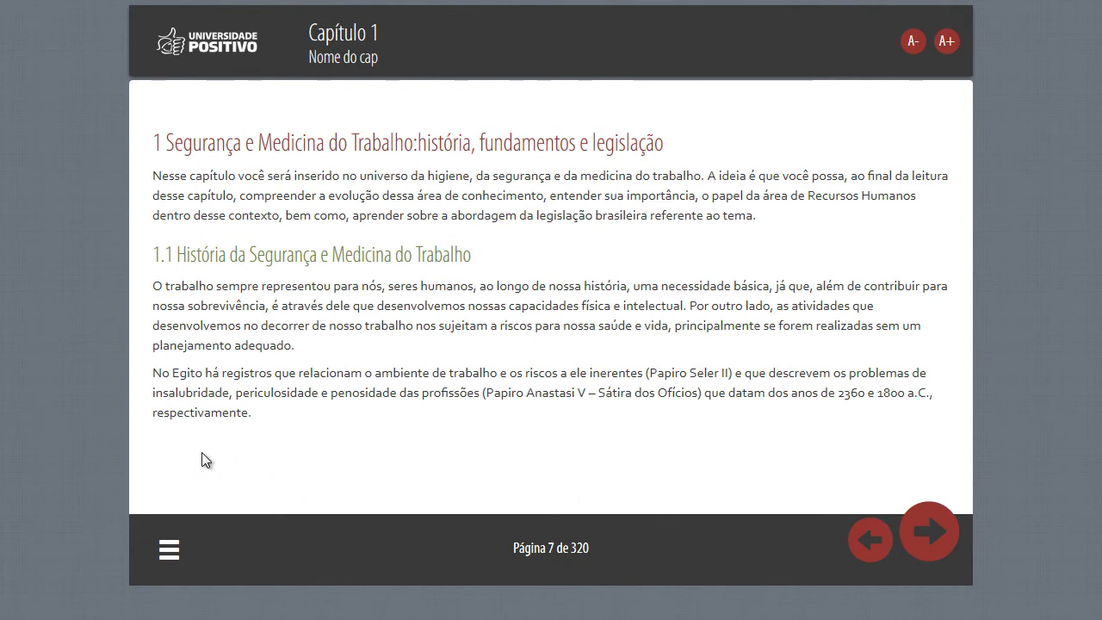
click(935, 527)
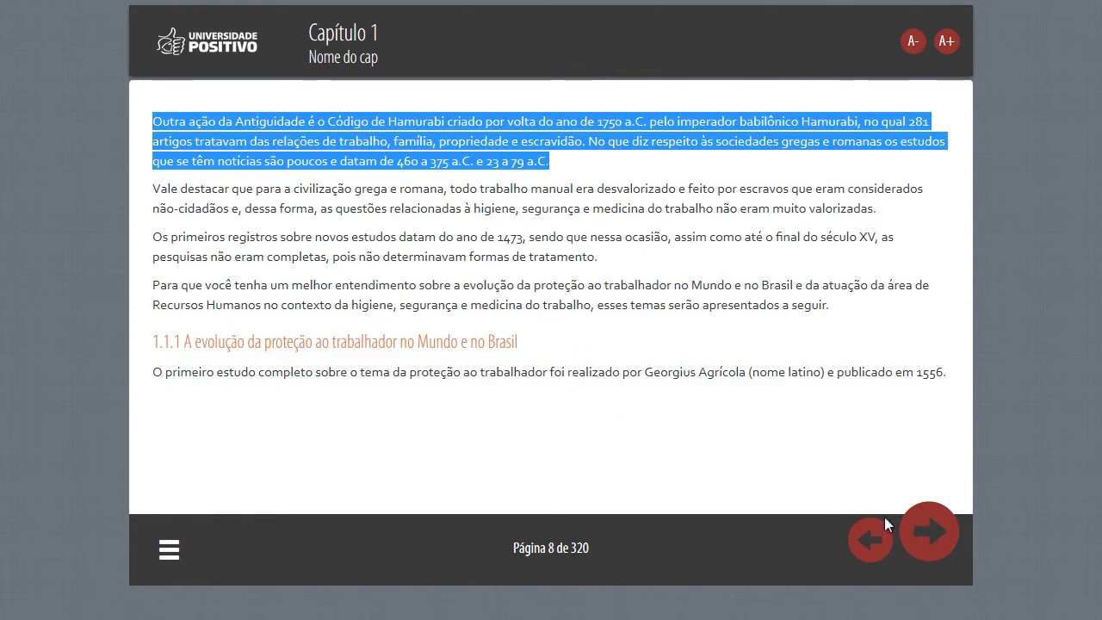
click(868, 539)
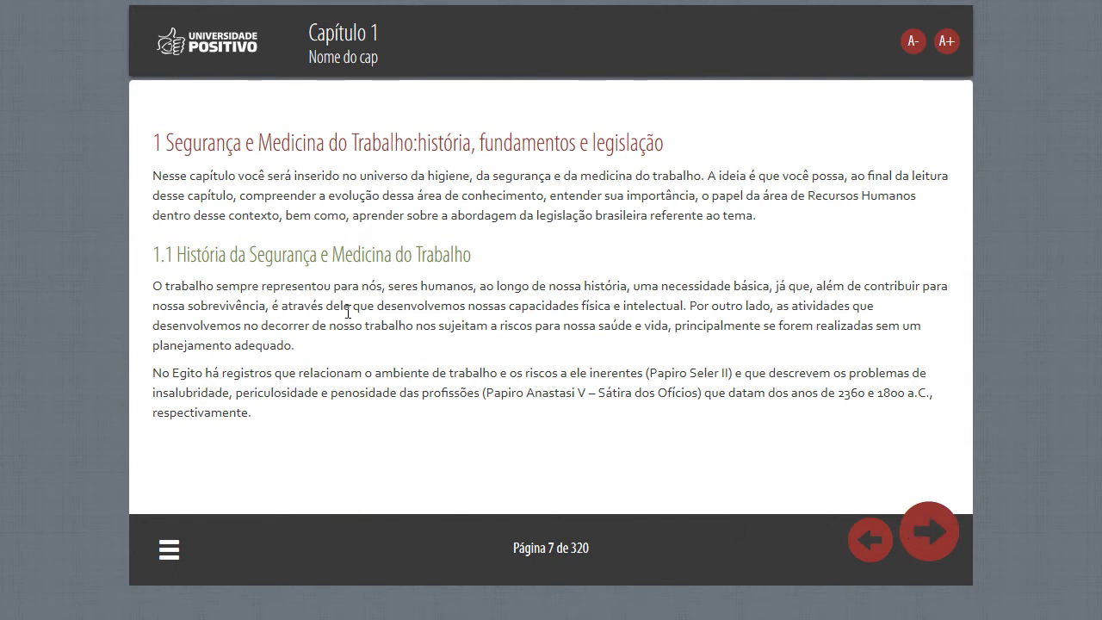
click(924, 531)
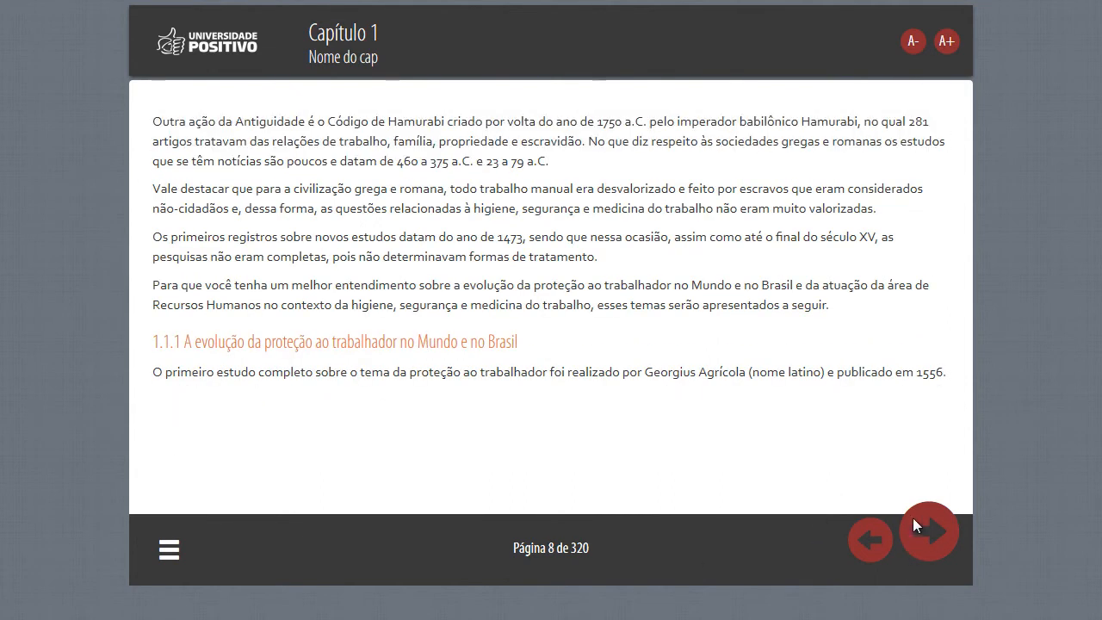
Page through Capítulo 1 from page 9 to the chronology figure on page 12, examining the text and image layout.
click(937, 529)
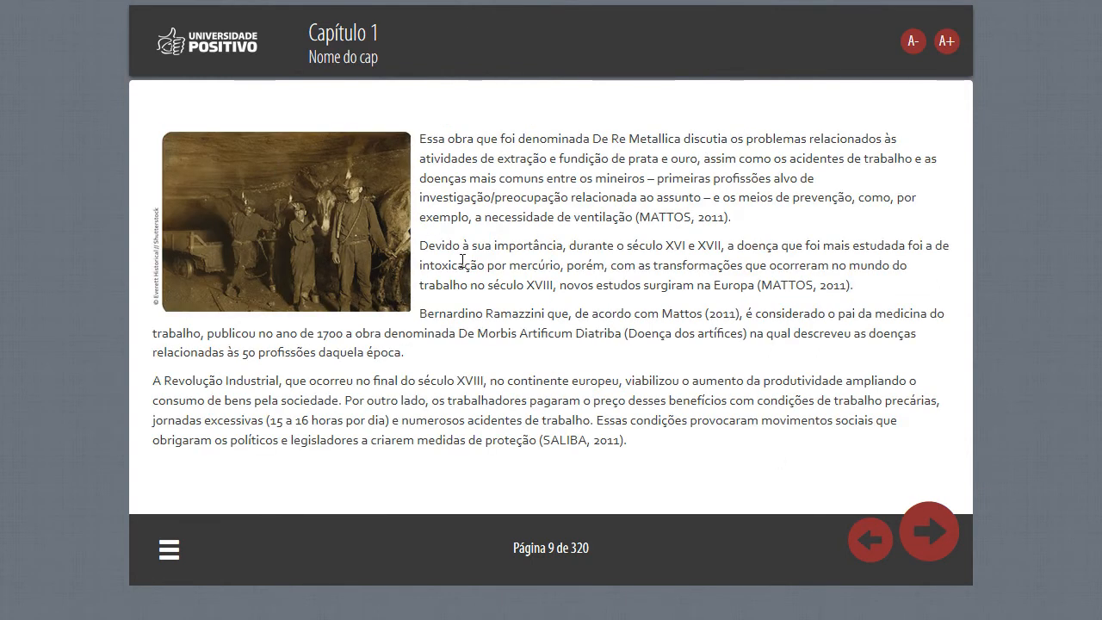
drag(424, 136, 864, 289)
click(697, 453)
click(933, 524)
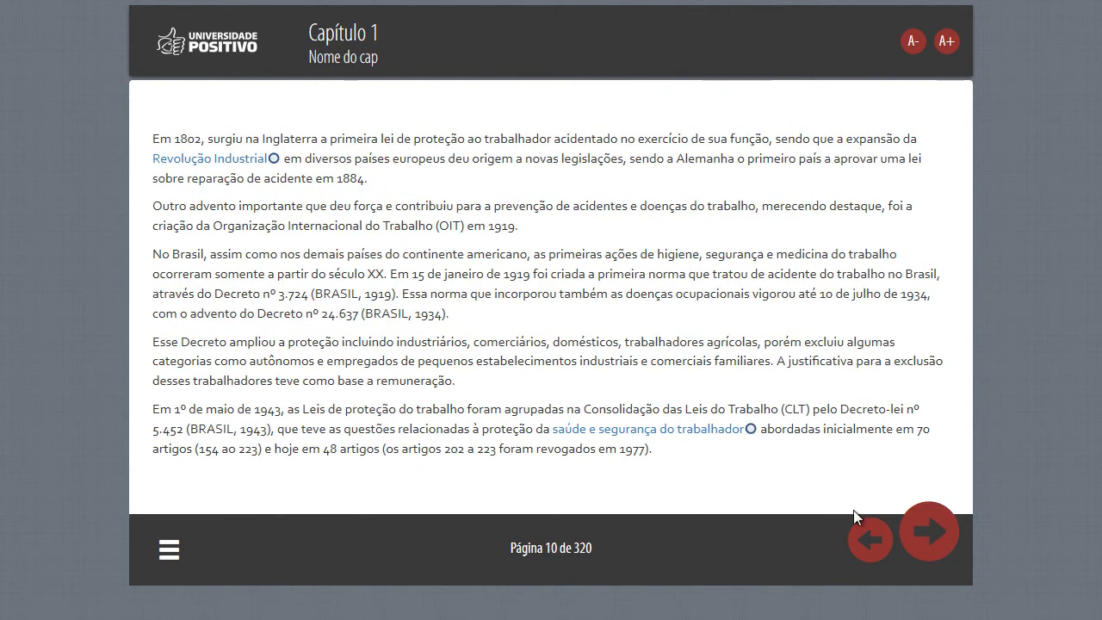
click(934, 532)
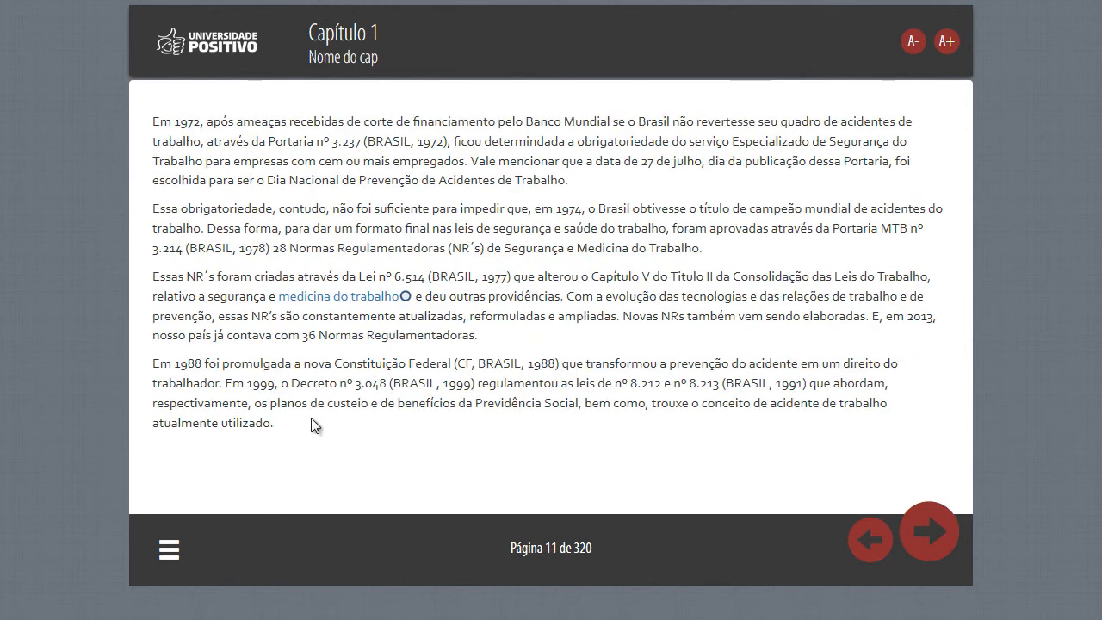
click(920, 527)
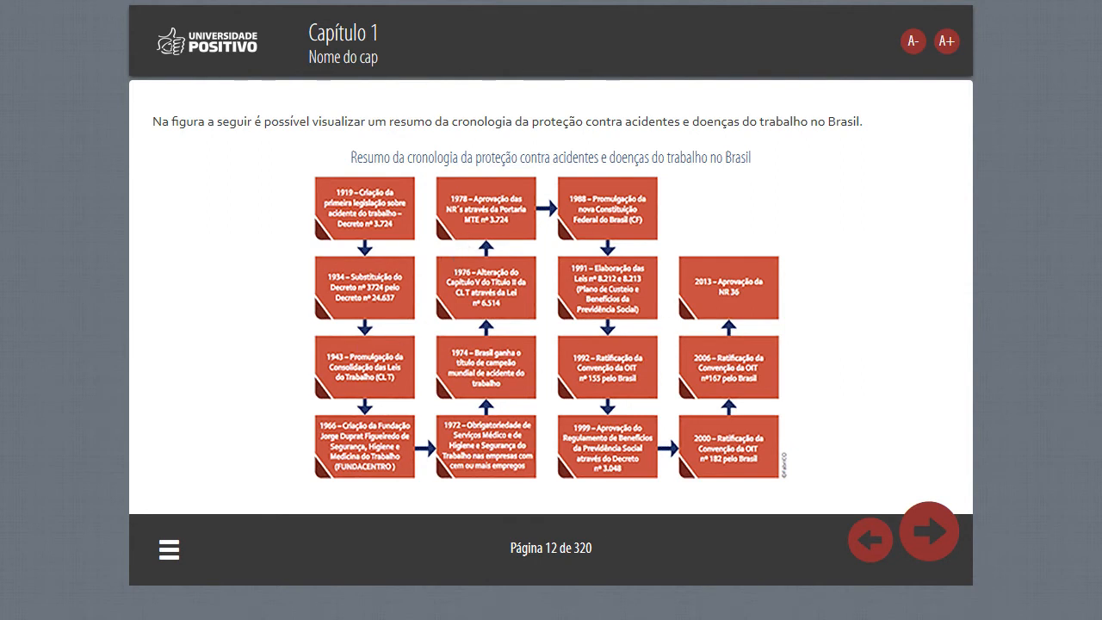
Switch to Dreamweaver and examine the headings, paragraphs, list, IMG PROGRESS and ZOOM blocks in the chapter_2 1.html template.
key(alt+Tab)
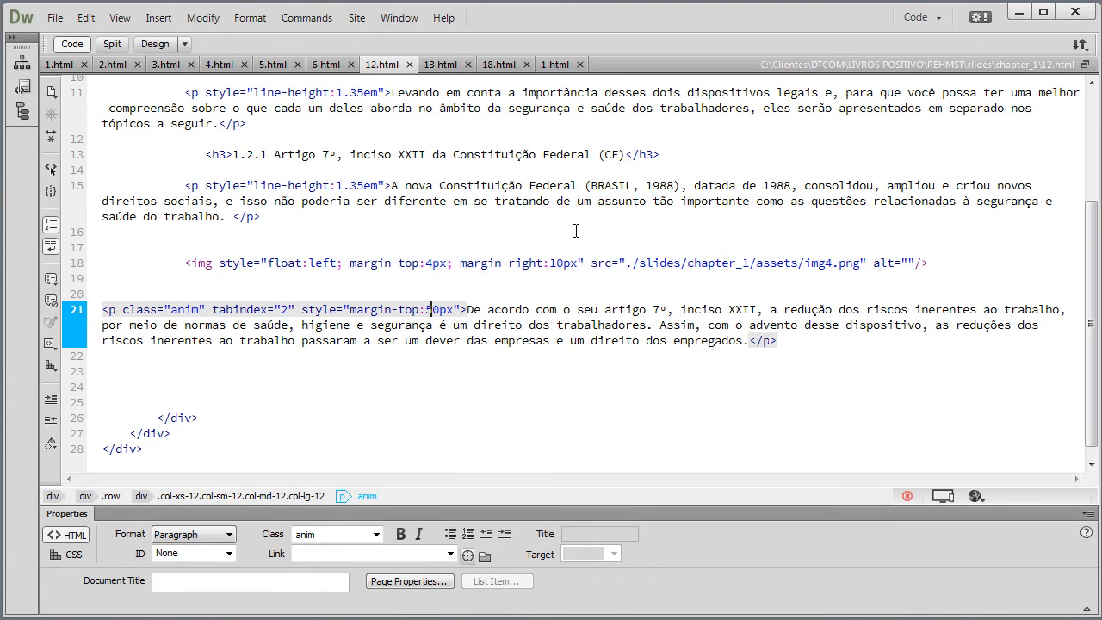
click(557, 65)
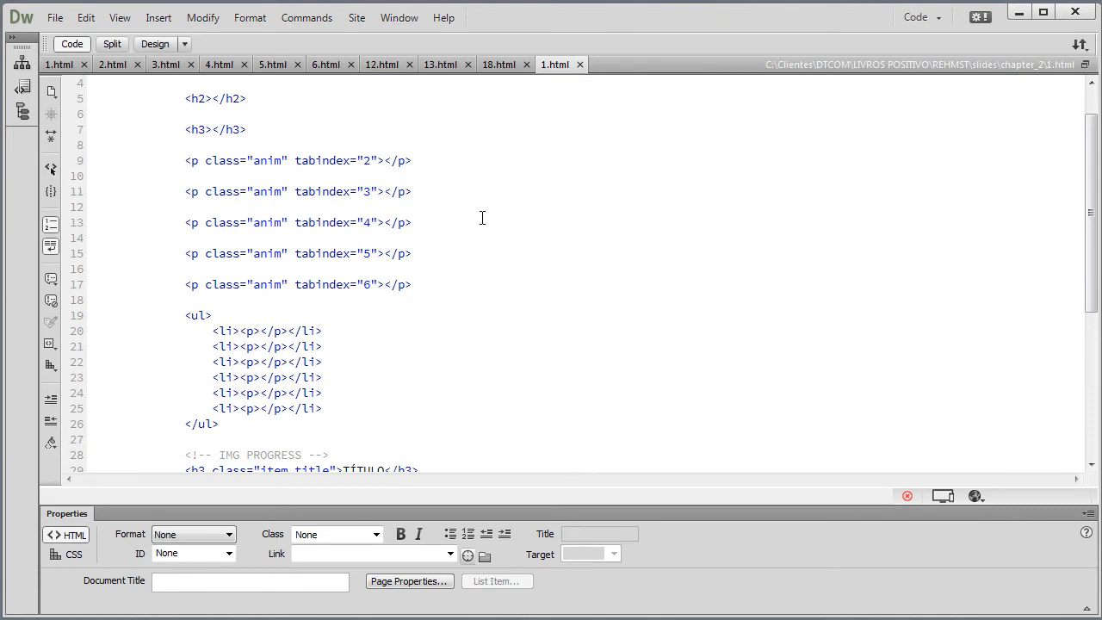
scroll(482, 216, up, 1)
scroll(506, 224, down, 7)
scroll(505, 225, up, 7)
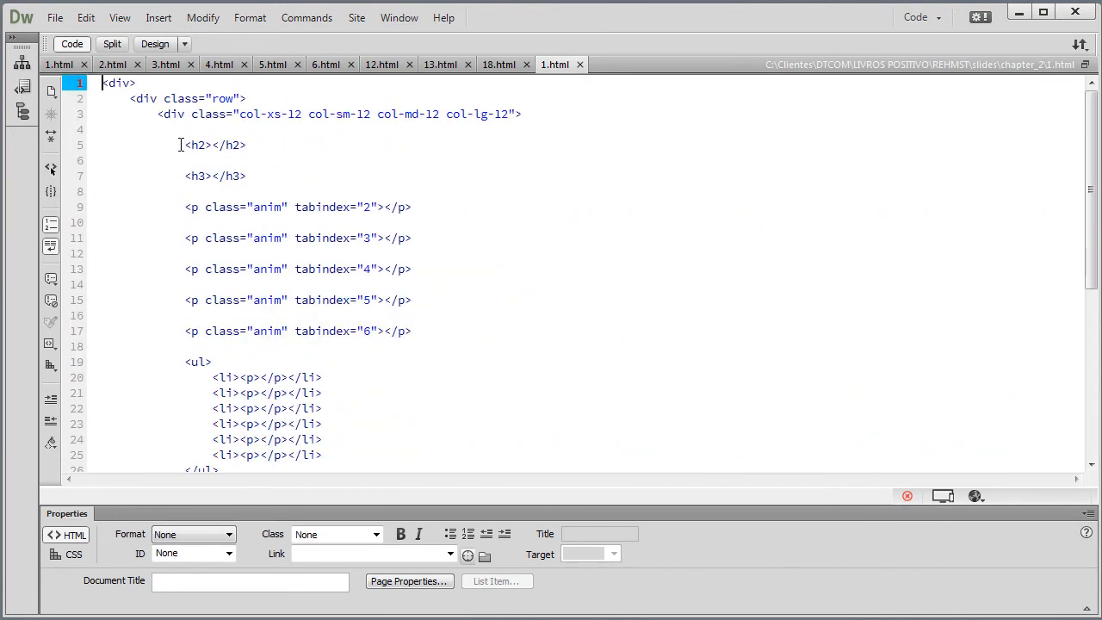
scroll(473, 175, down, 4)
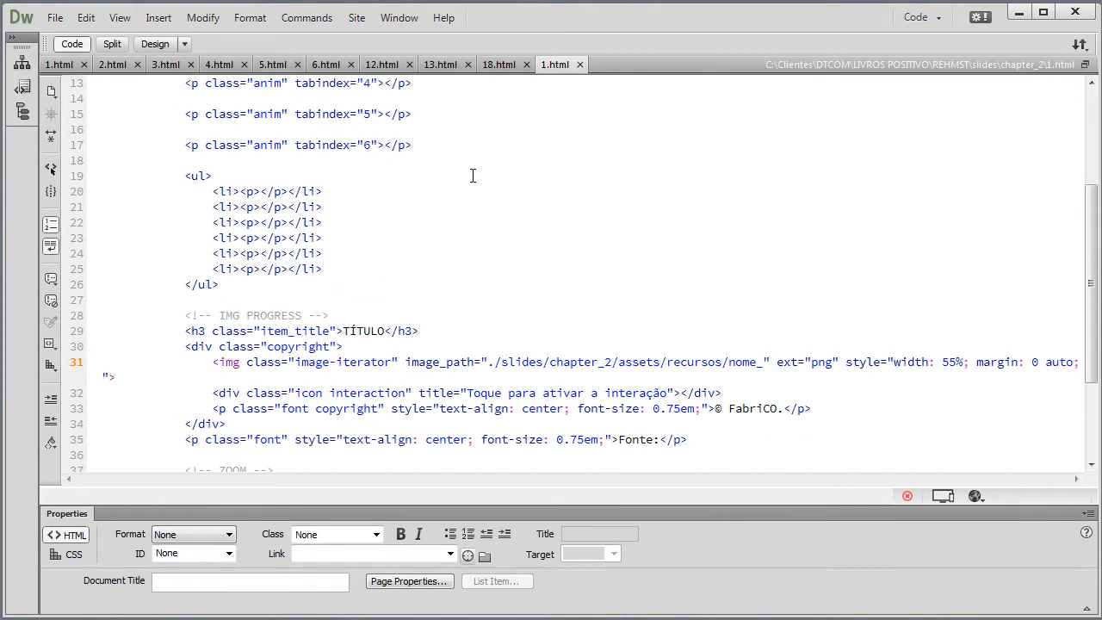
scroll(472, 176, up, 4)
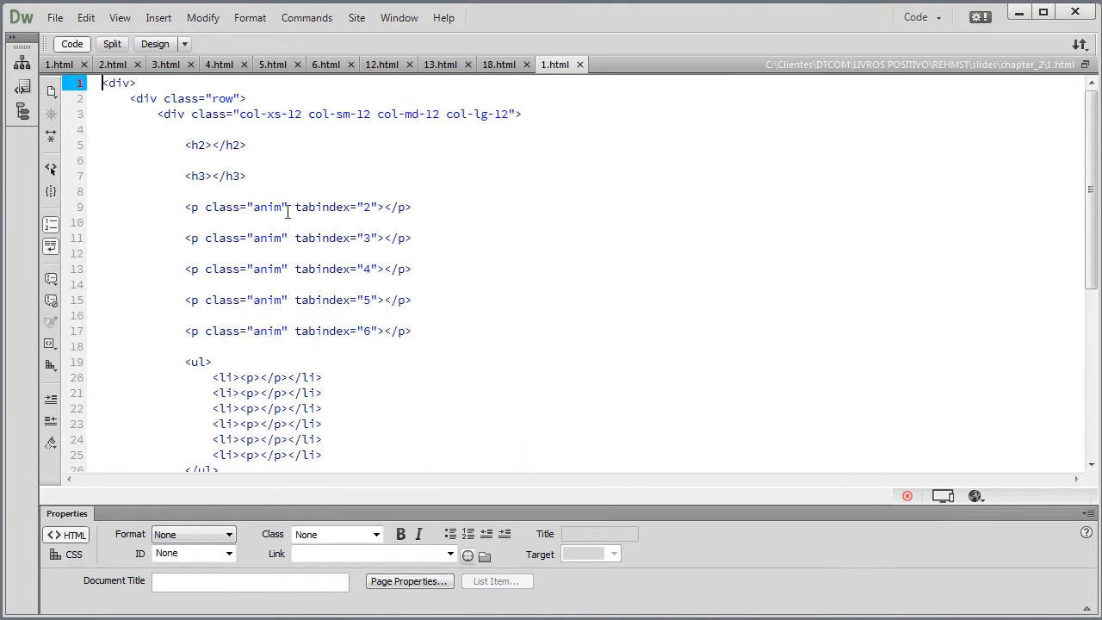
click(395, 205)
scroll(461, 305, down, 3)
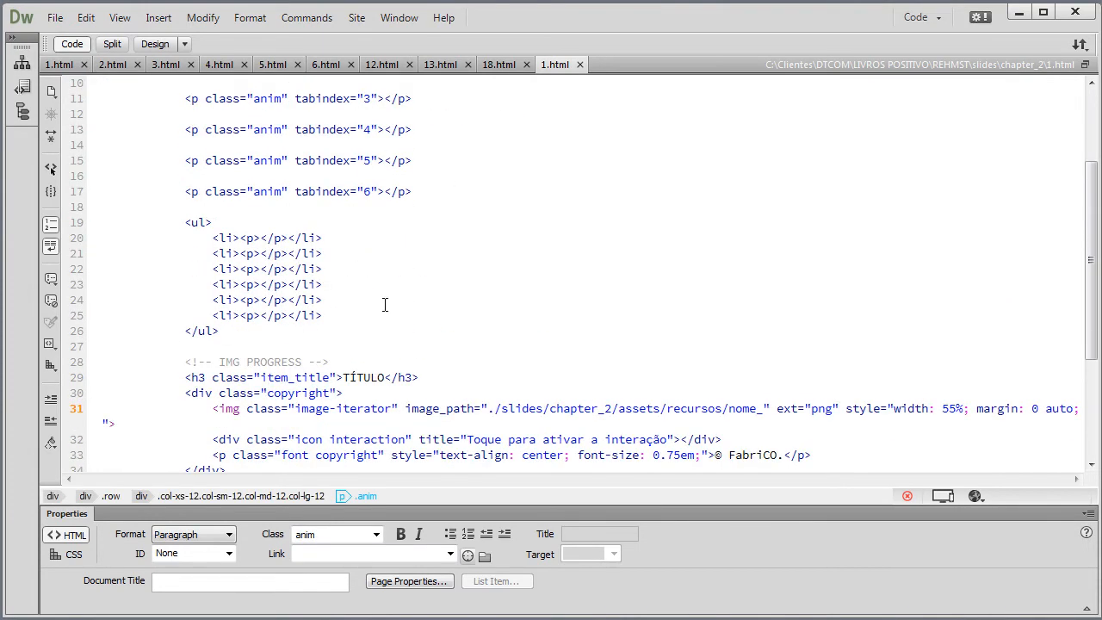
drag(180, 220, 222, 331)
click(516, 322)
scroll(520, 320, down, 3)
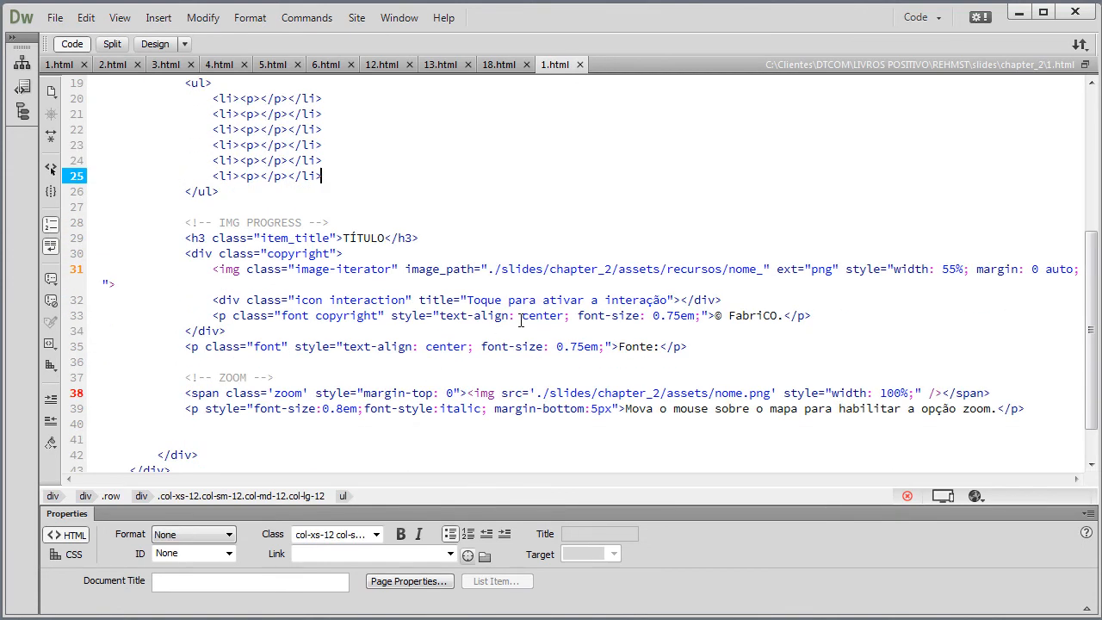
drag(418, 237, 188, 238)
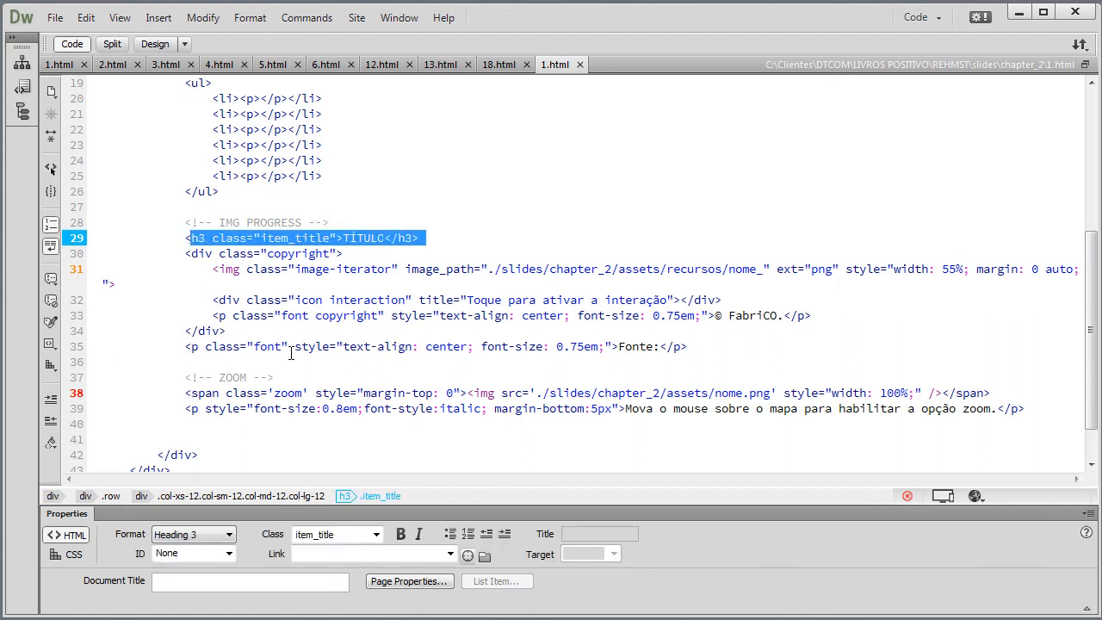
drag(190, 346, 682, 346)
scroll(753, 325, down, 1)
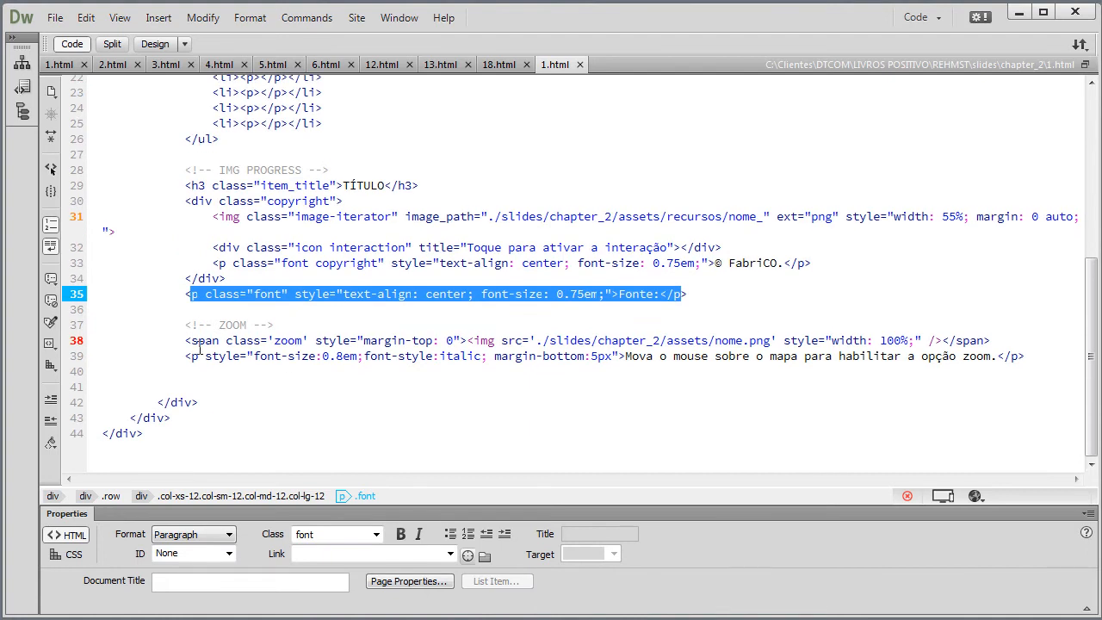
drag(185, 325, 1029, 355)
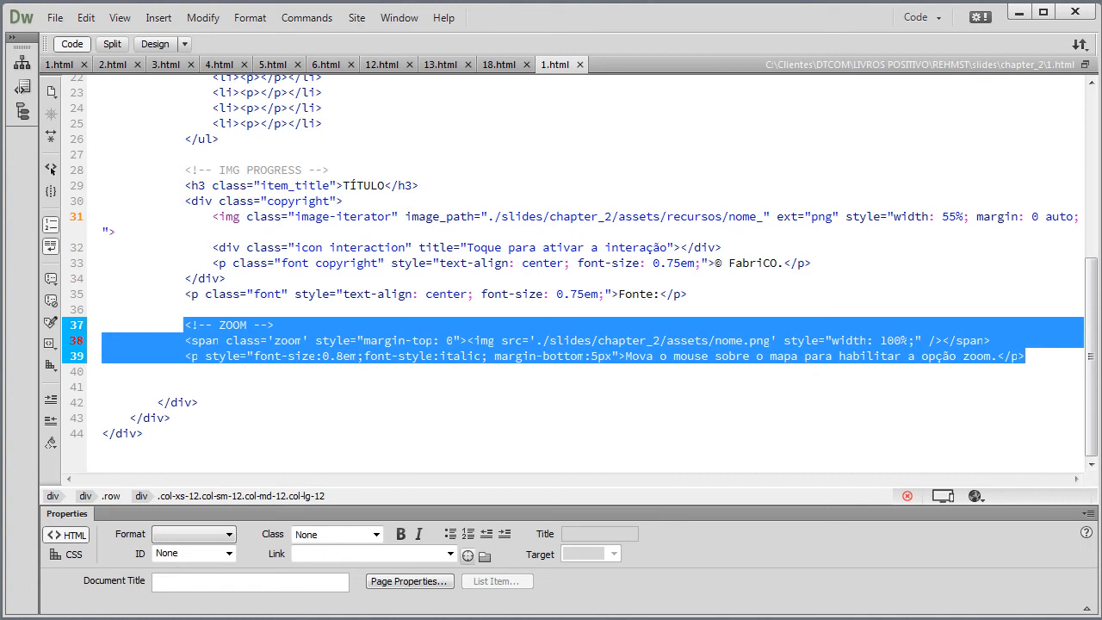
Copy the whole ZOOM block, from its comment to the zoom hint paragraph, out of the chapter_2 1.html template.
key(alt+Tab)
click(315, 340)
drag(185, 324, 1027, 355)
click(892, 356)
drag(1031, 355, 185, 319)
key(ctrl+c)
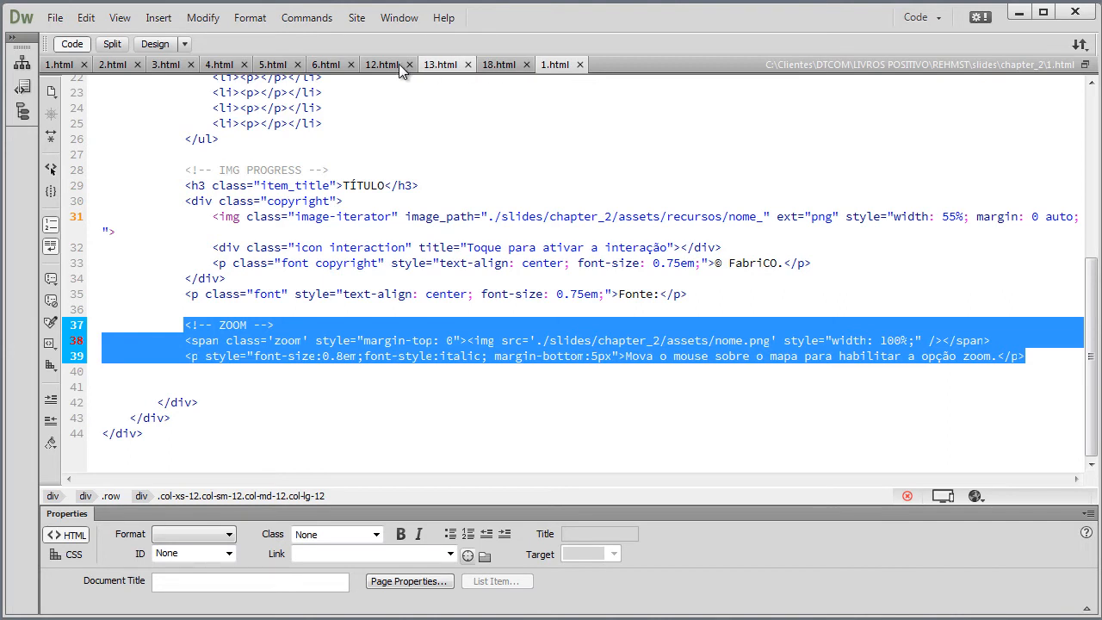
In chapter_1's 6.html, delete the empty anim paragraphs with tabindex 3 to 6 and the surplus blank lines below the image.
click(331, 67)
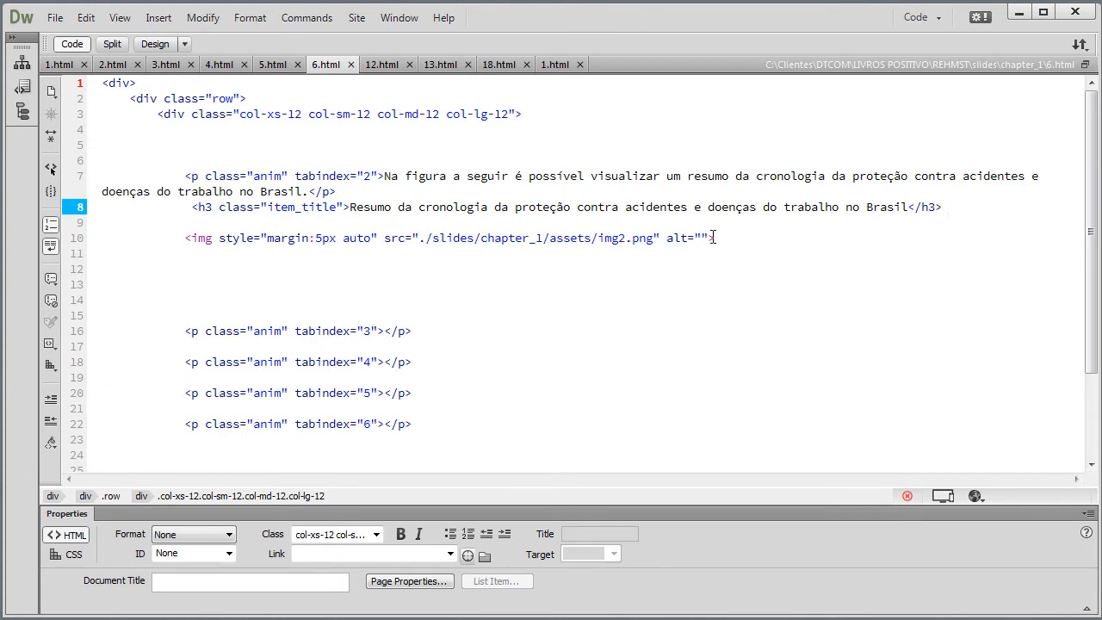
drag(720, 238, 187, 232)
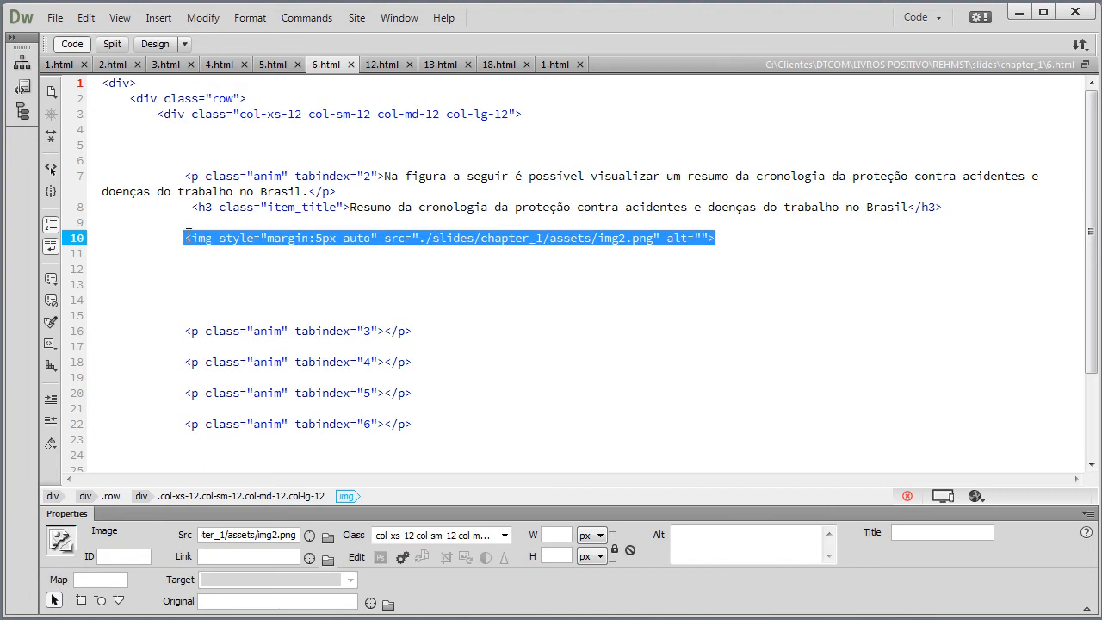
click(232, 294)
scroll(430, 297, down, 3)
scroll(473, 285, up, 3)
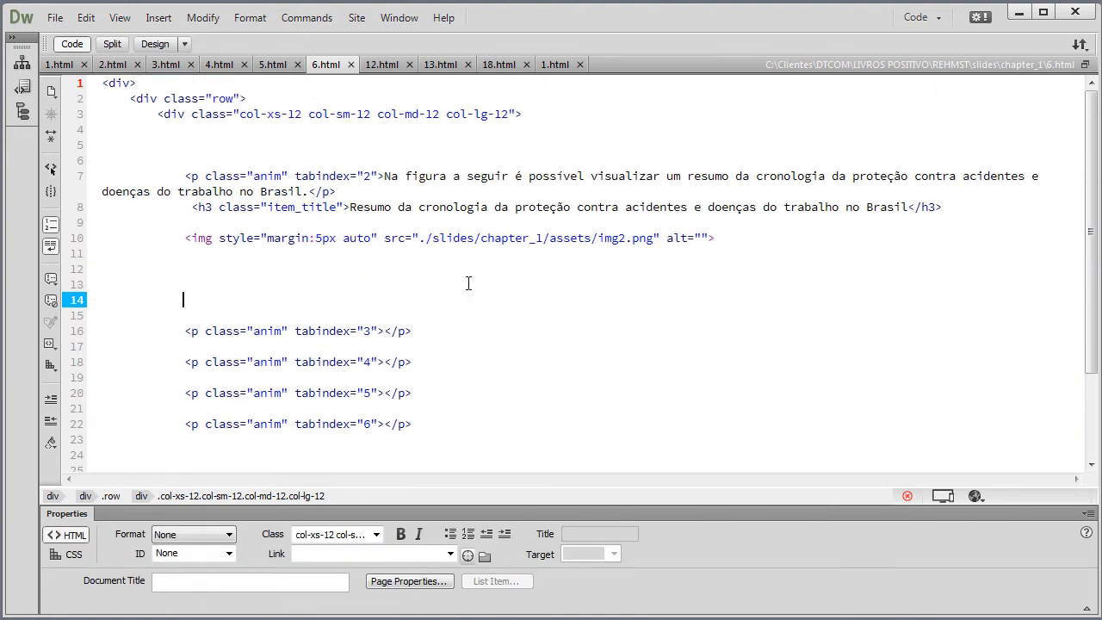
drag(187, 331, 443, 437)
key(Delete)
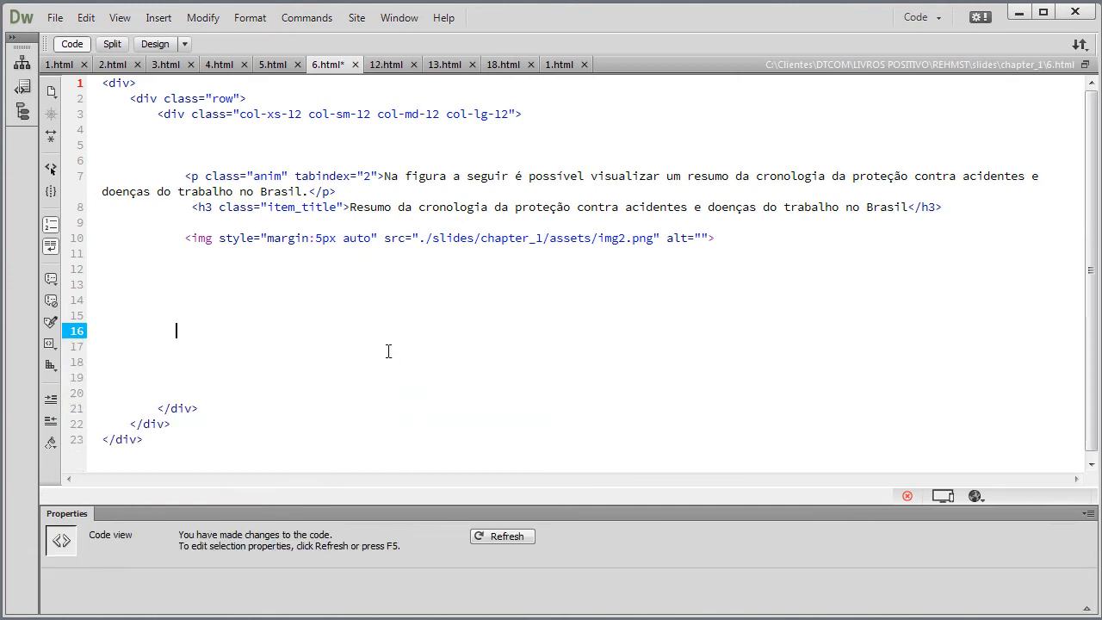
drag(242, 355, 199, 268)
key(Delete)
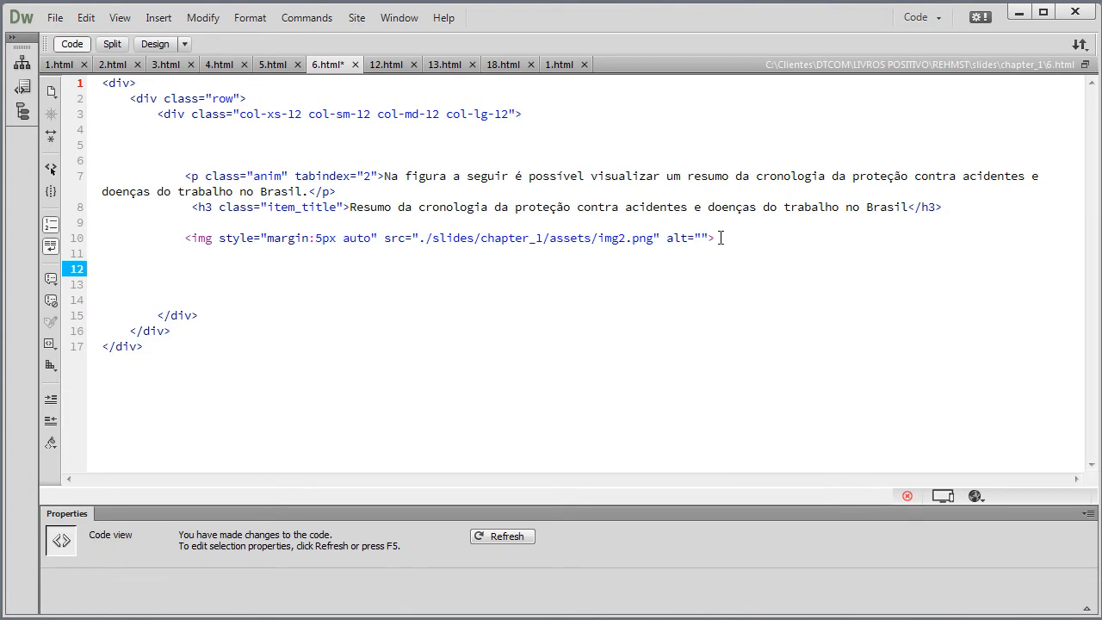
Replace the img2.png image tag under the item_title heading with the copied ZOOM block.
drag(721, 238, 188, 230)
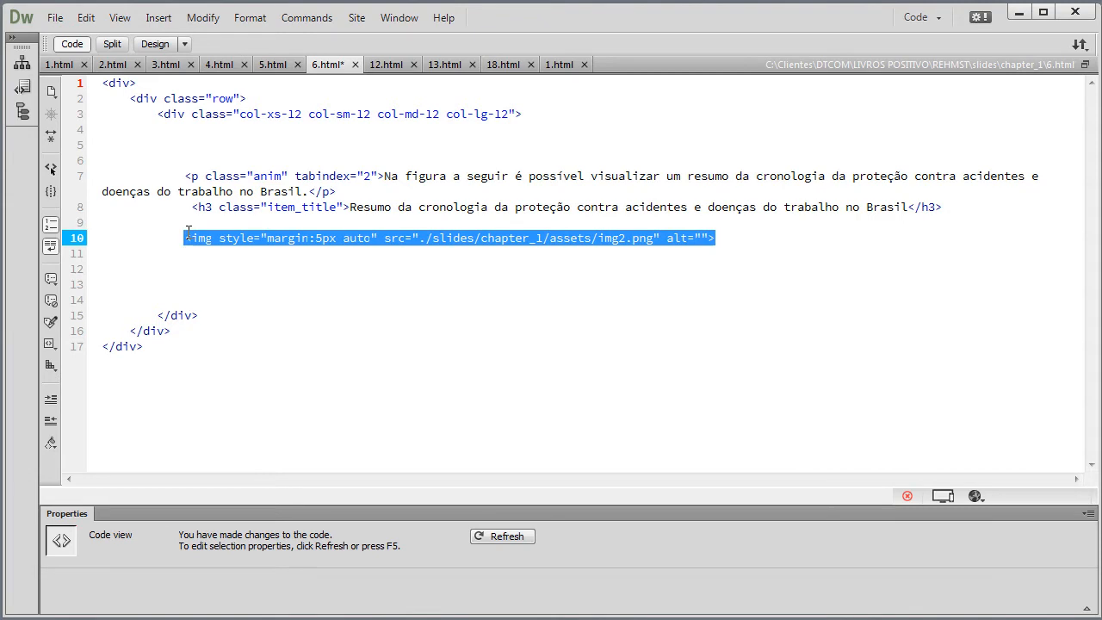
click(389, 312)
drag(718, 236, 184, 237)
click(613, 241)
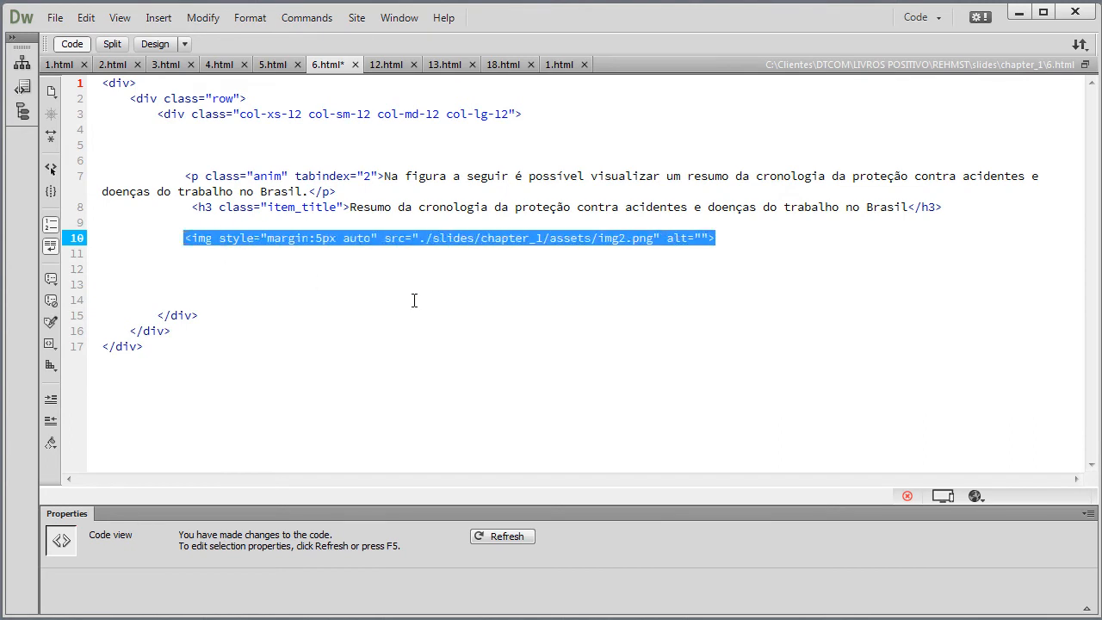
key(ctrl+v)
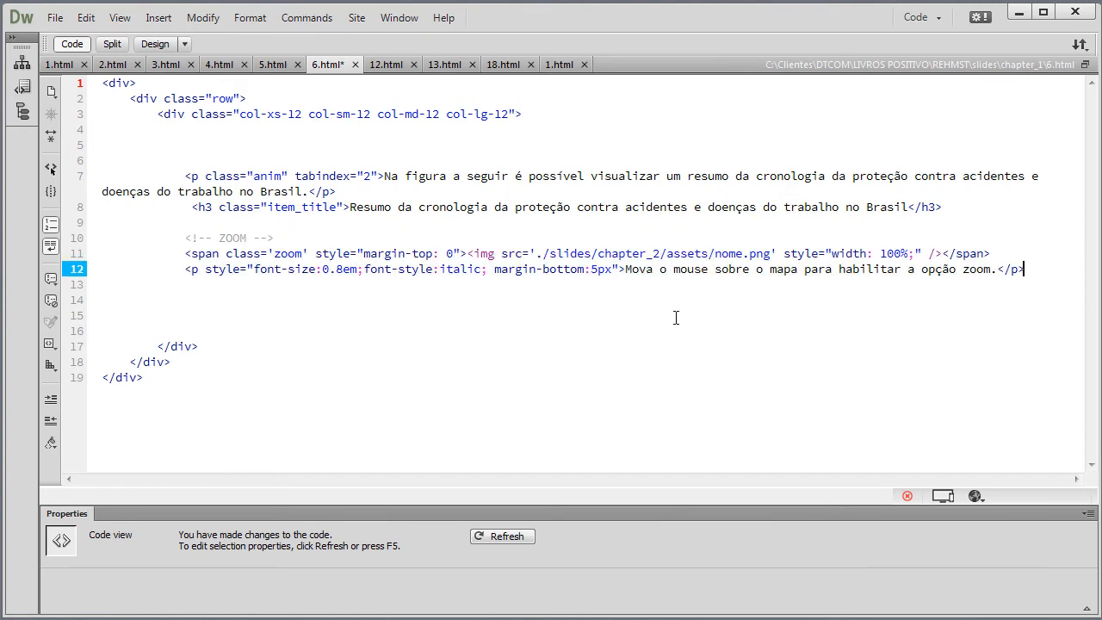
Point the zoom image's source to ./slides/chapter_1/assets/img2.png and save 6.html.
drag(651, 254, 661, 255)
text(1)
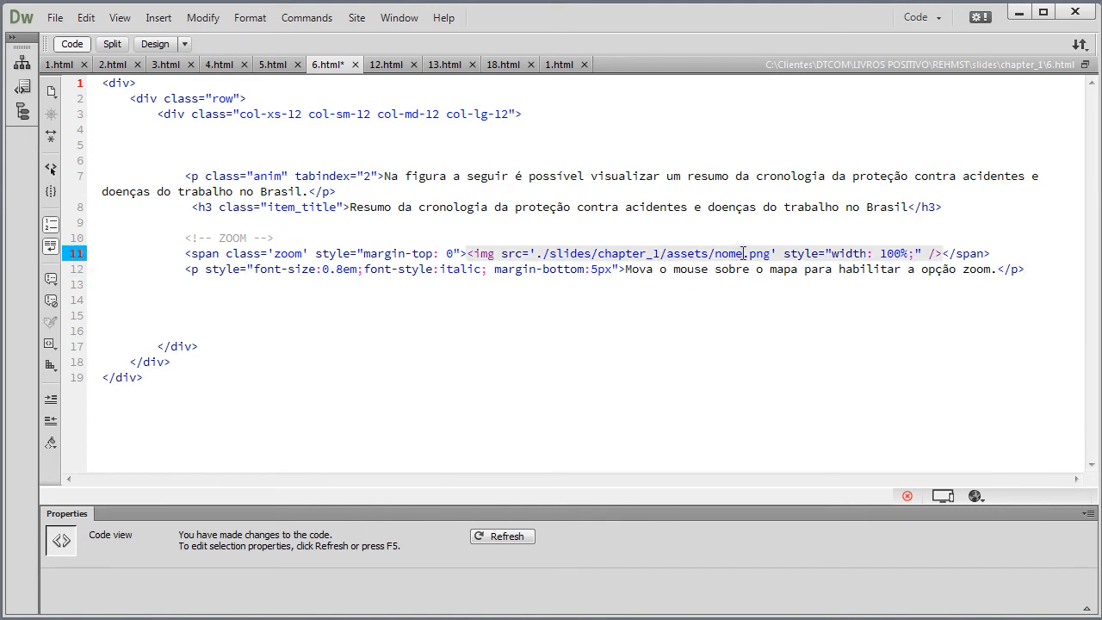
double_click(717, 253)
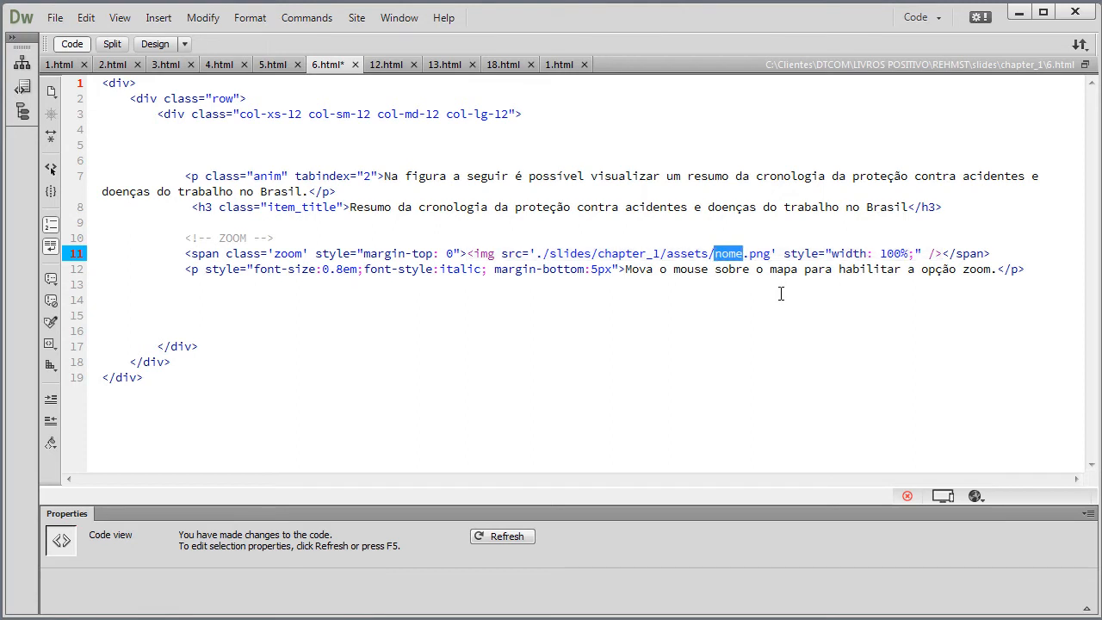
text(img2)
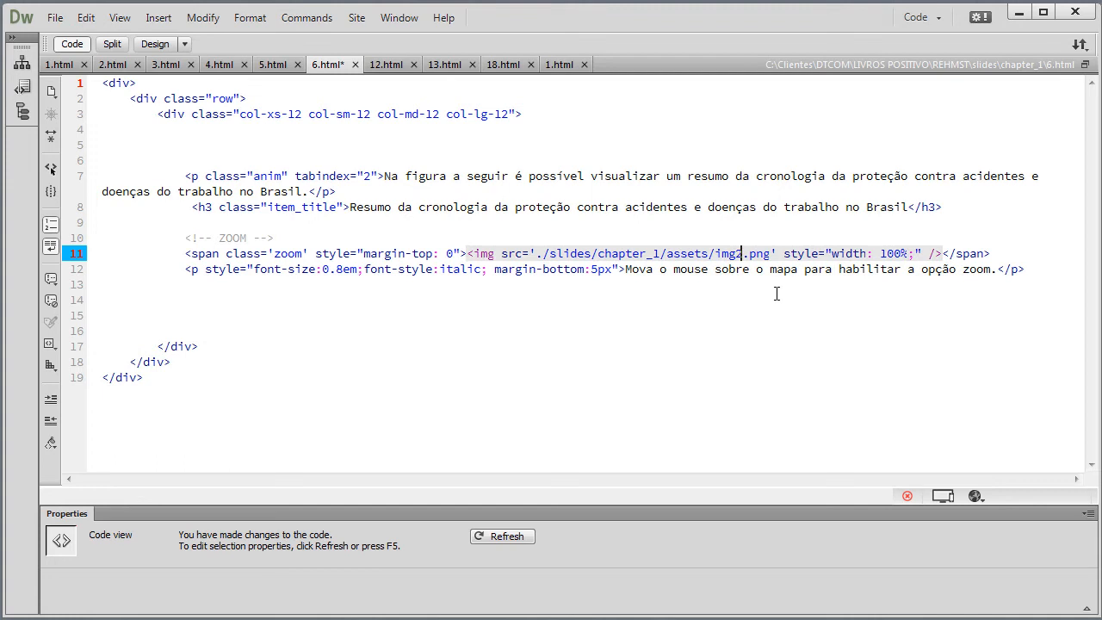
click(742, 301)
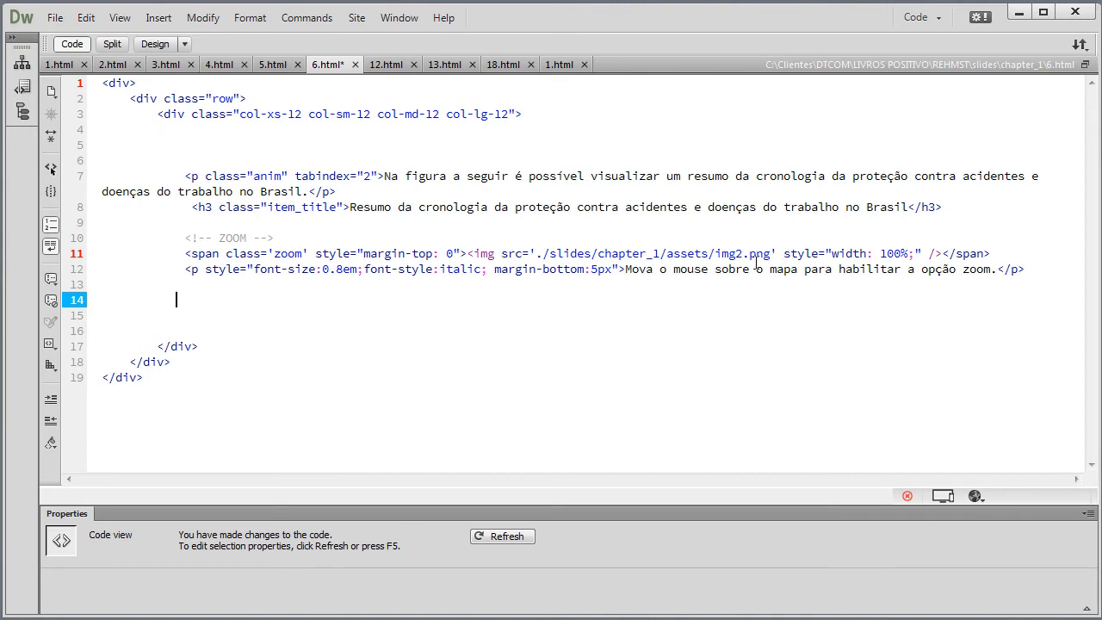
key(ctrl+s)
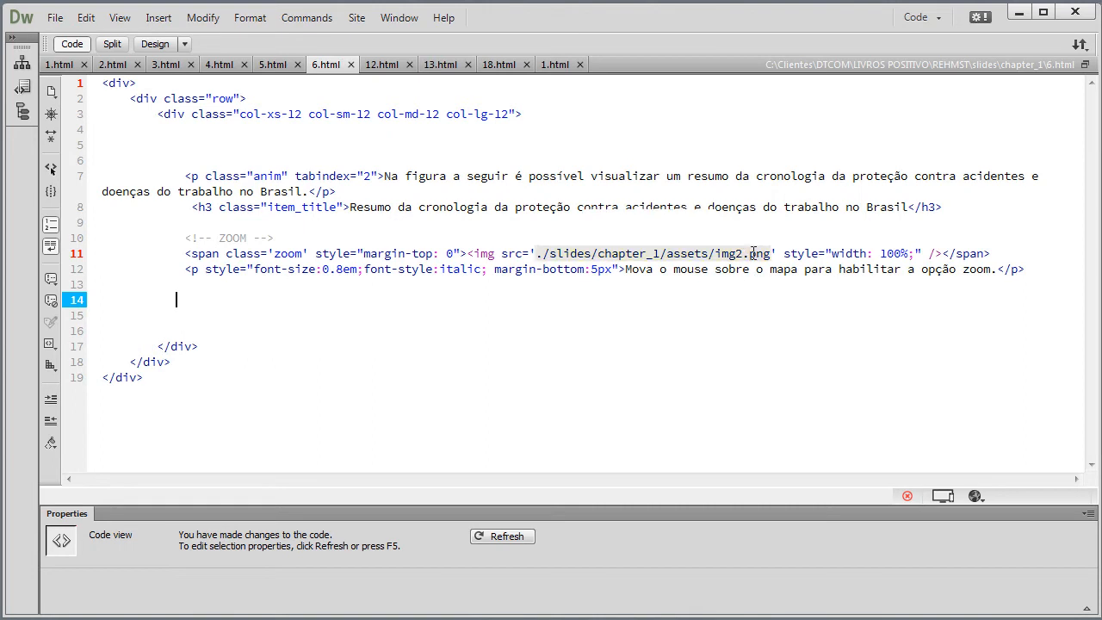
mouse_move(753, 253)
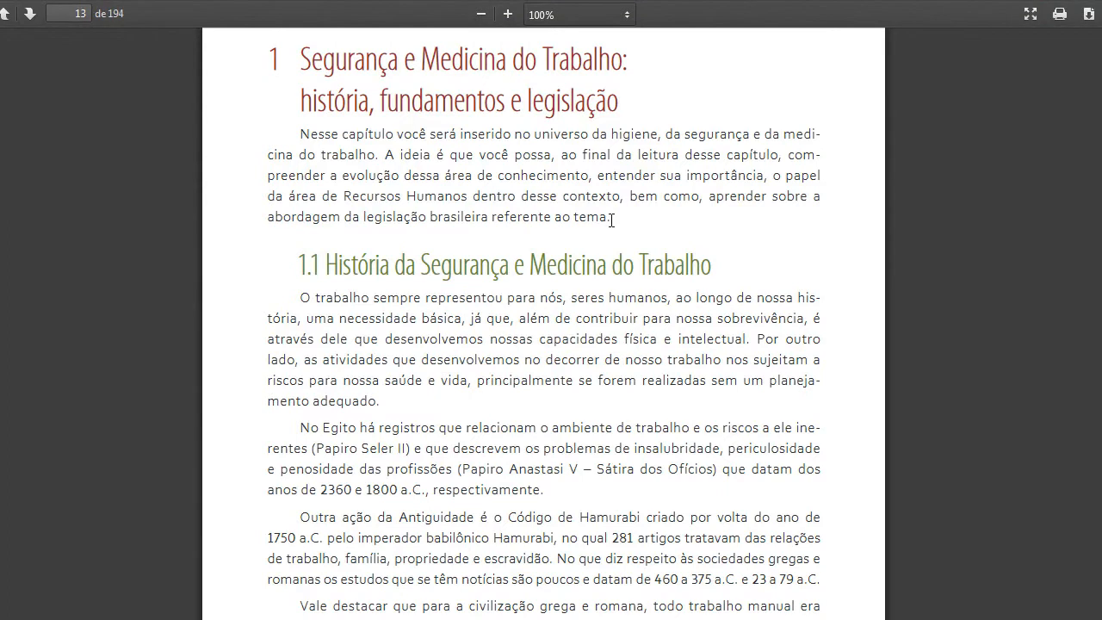
Find the complete "Resumo da cronologia da proteção contra acidentes e doenças do trabalho no Brasil" figure on page 17 of the book PDF.
scroll(548, 192, down, 12)
scroll(631, 211, down, 6)
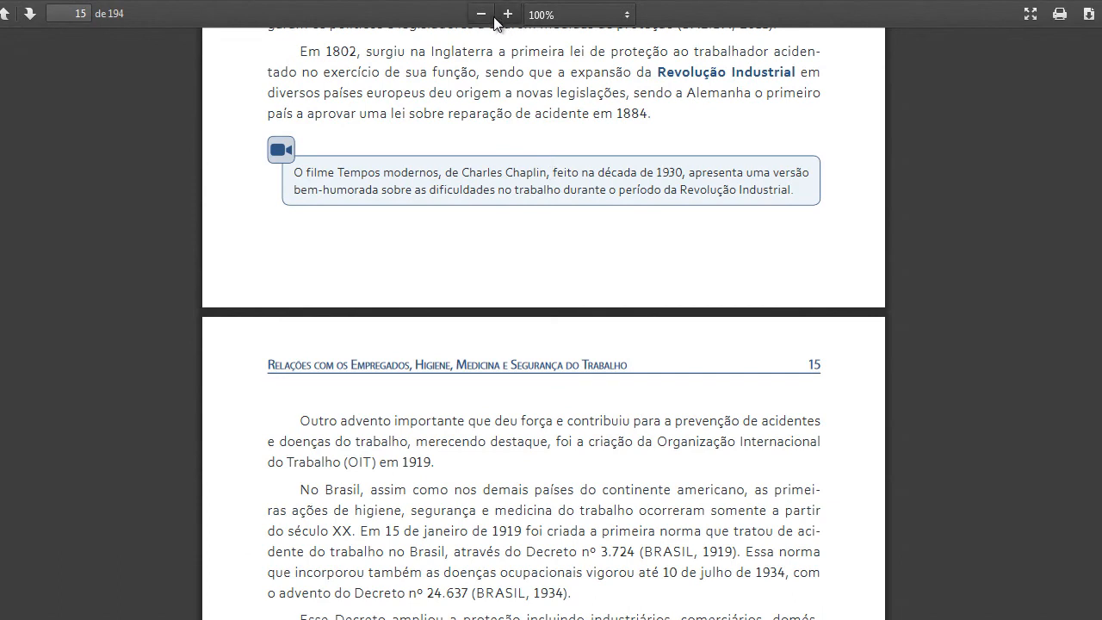
scroll(632, 229, down, 15)
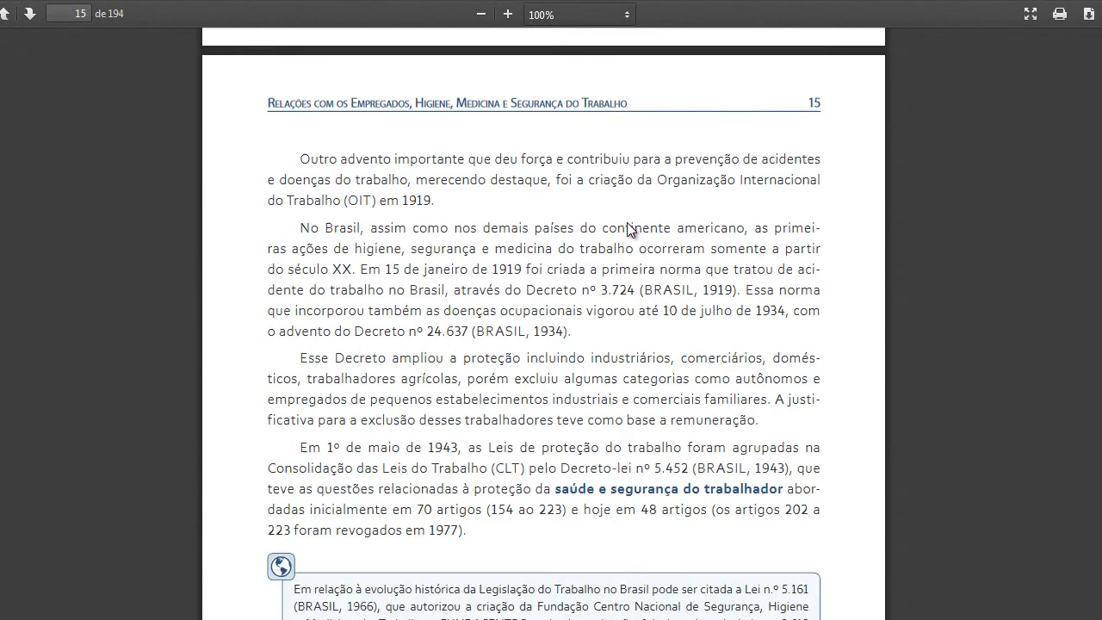
scroll(627, 221, down, 10)
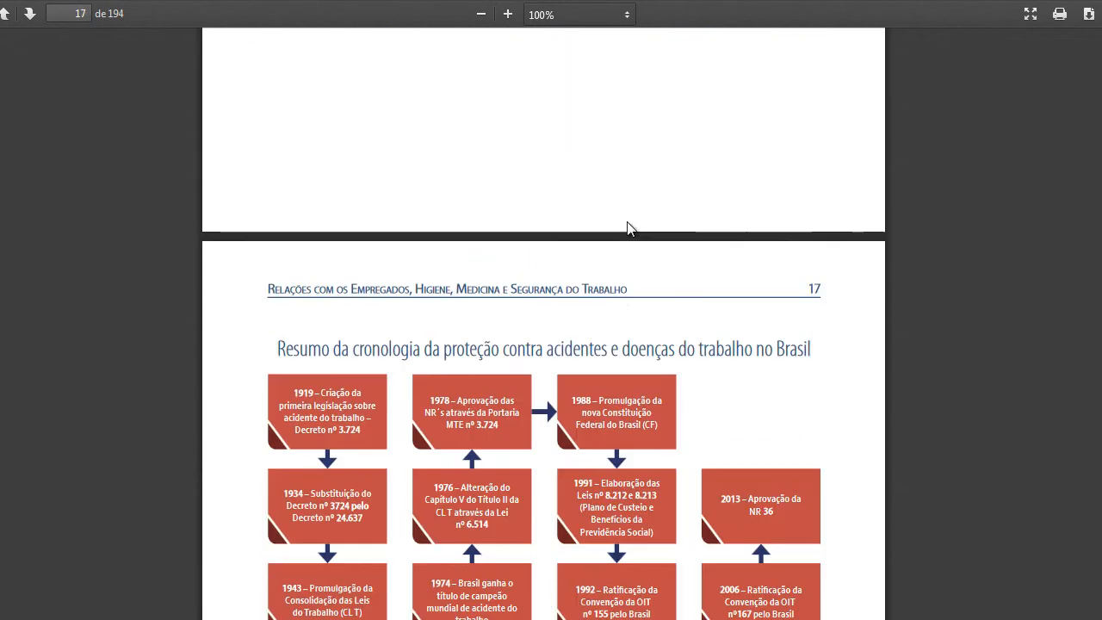
scroll(629, 222, down, 2)
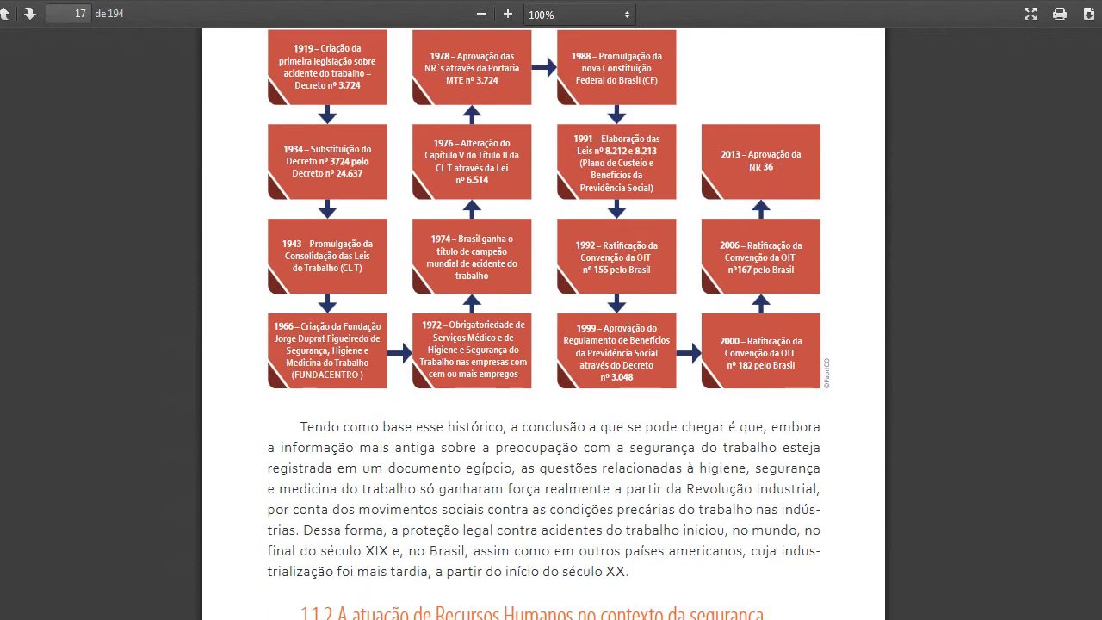
scroll(678, 417, up, 4)
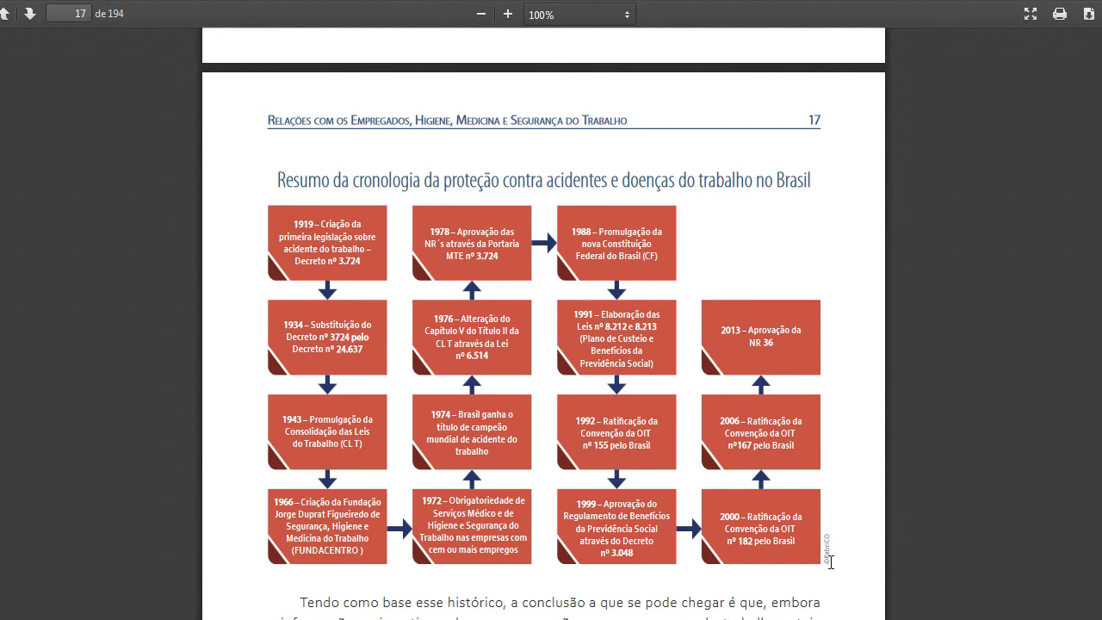
drag(828, 562, 829, 544)
click(841, 547)
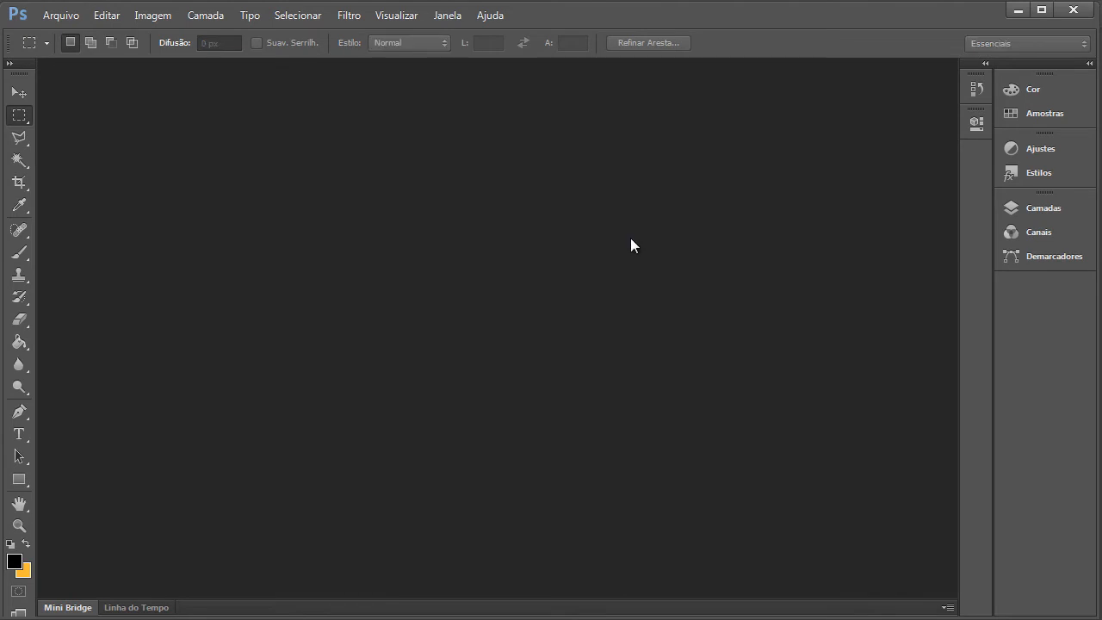
In Photoshop, create a new document and paste the screen capture of the PDF page into it.
key(ctrl+n)
click(787, 213)
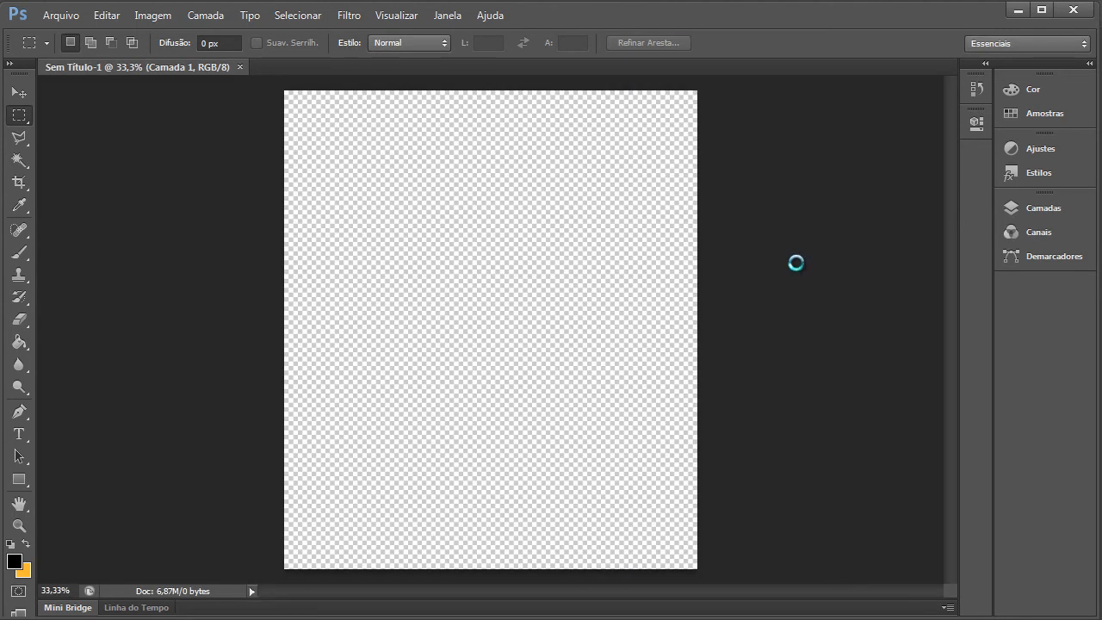
key(ctrl+v)
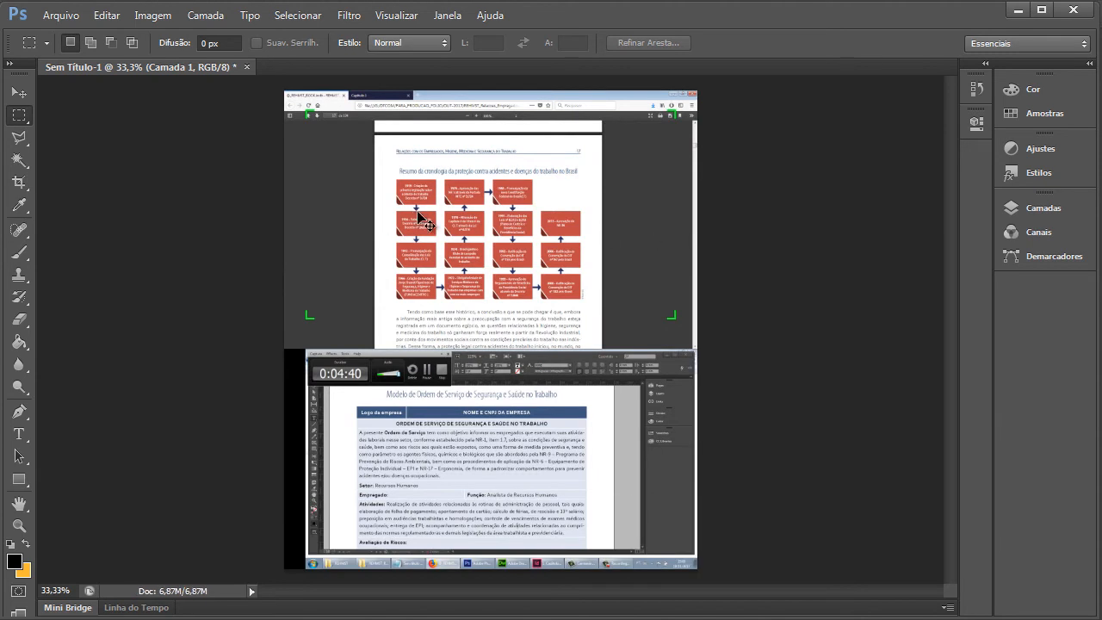
Crop the pasted capture tightly around the chronology boxes, including the vertical credit text, and clear the selection.
key(ctrl+plus)
key(ctrl+plus)
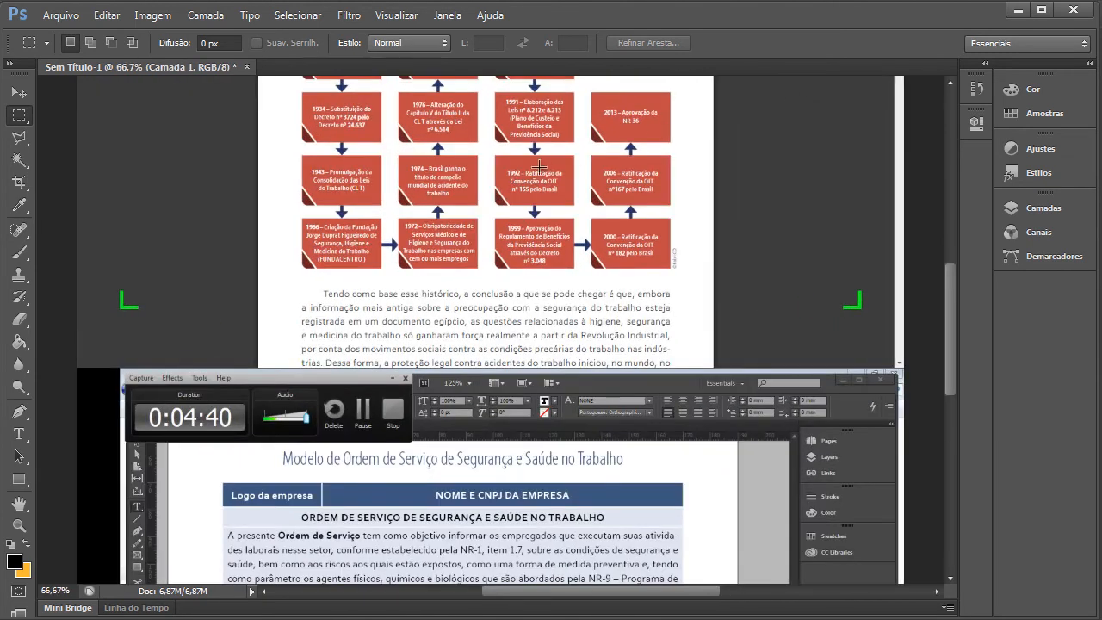
drag(544, 166, 519, 280)
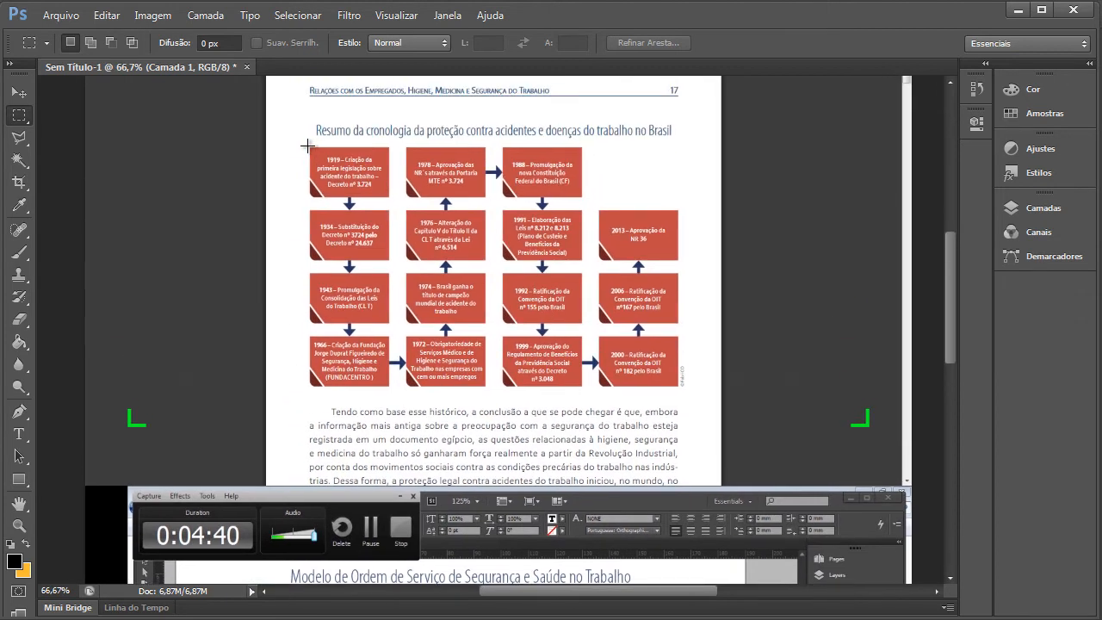
drag(308, 146, 685, 388)
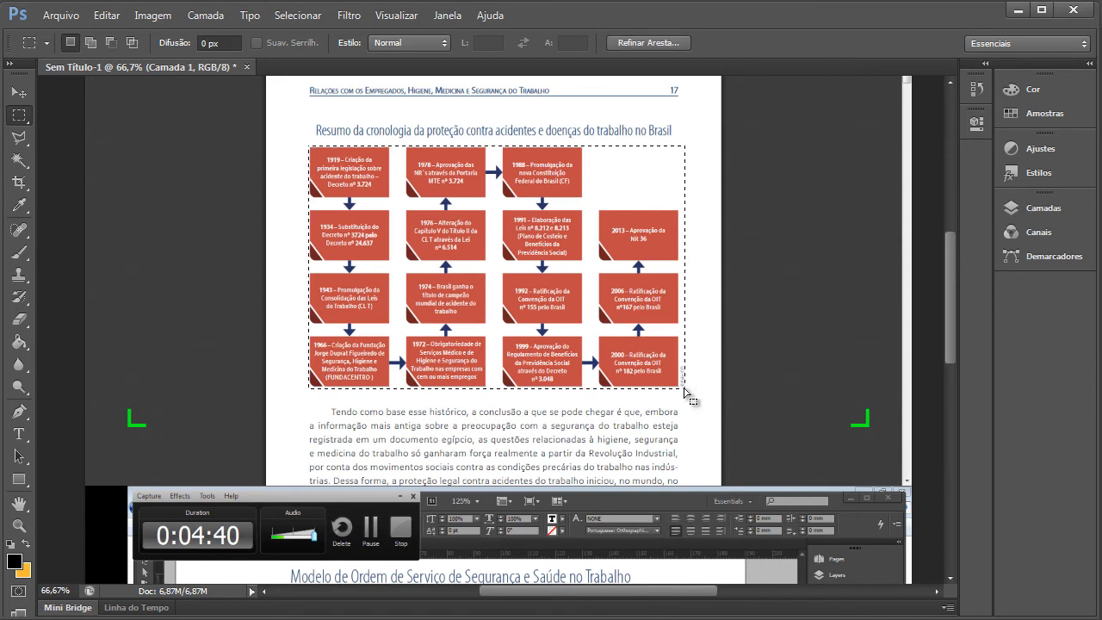
click(152, 17)
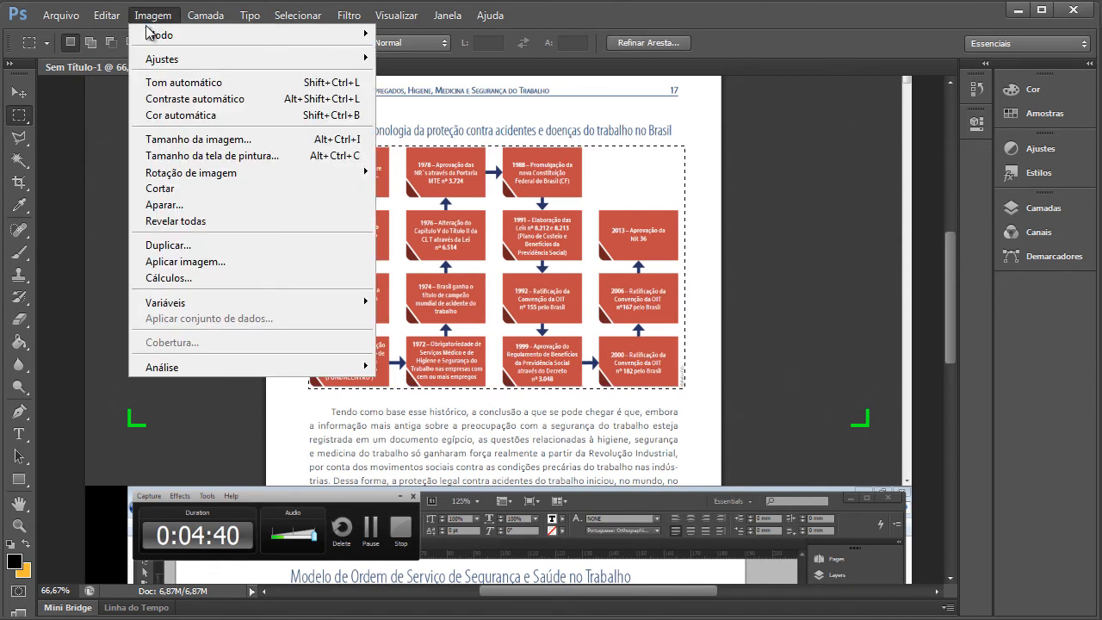
click(179, 190)
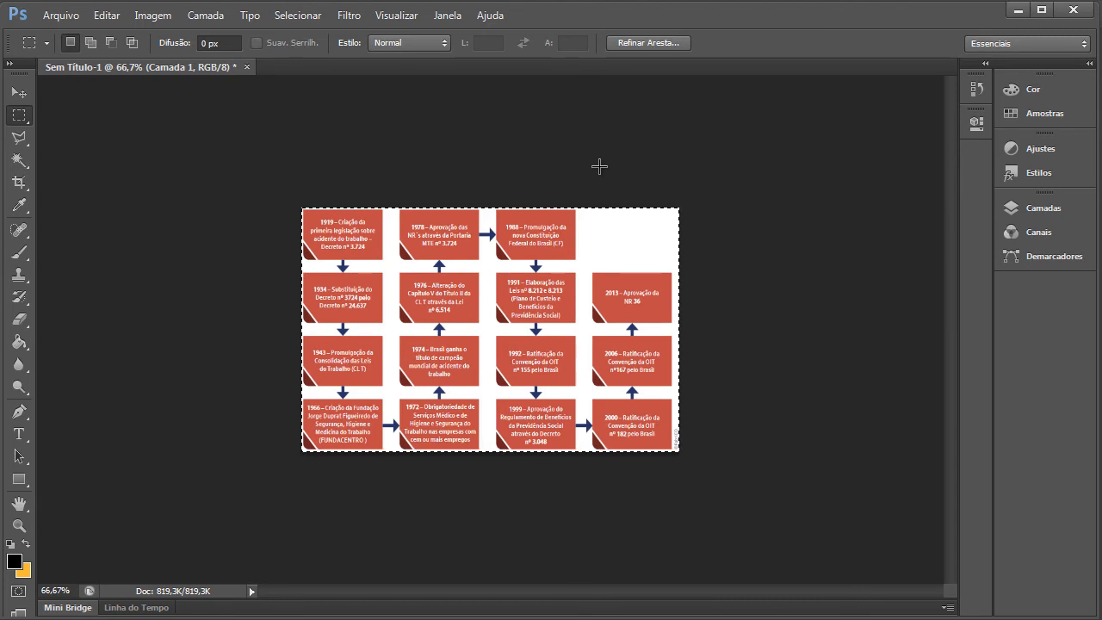
key(ctrl+plus)
key(ctrl+plus)
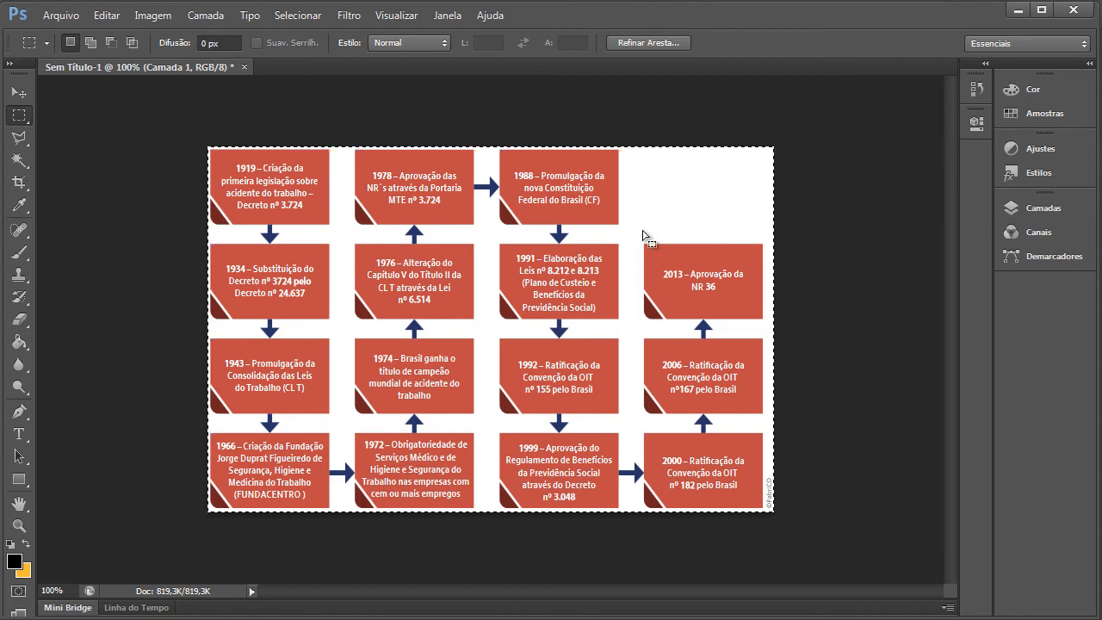
click(501, 213)
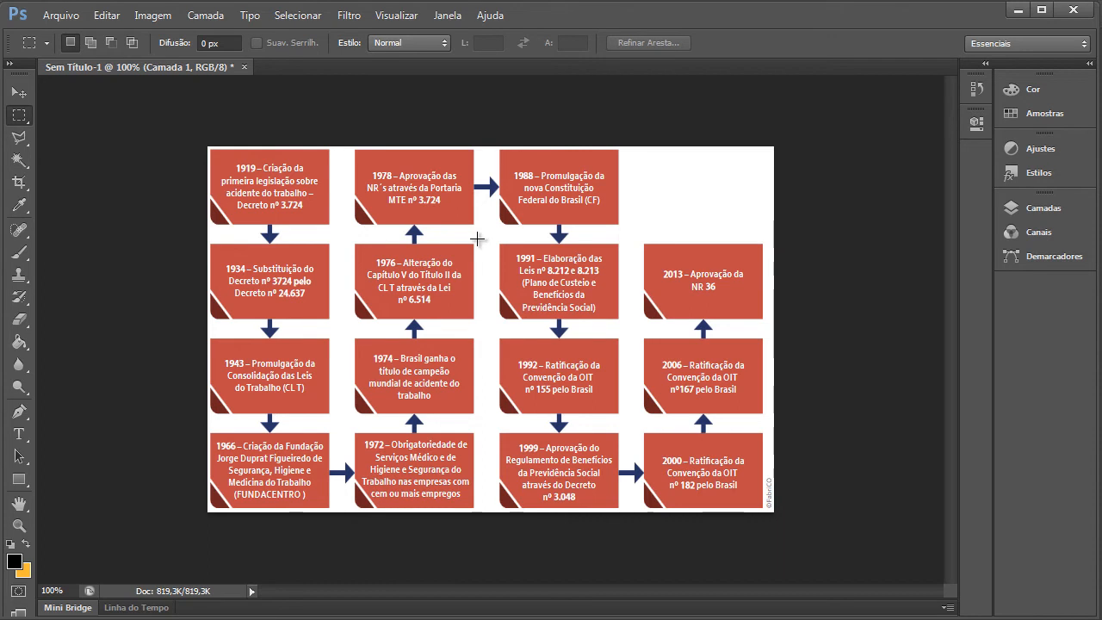
Set the canvas height to 525 pixels, keeping the centre anchor.
click(149, 19)
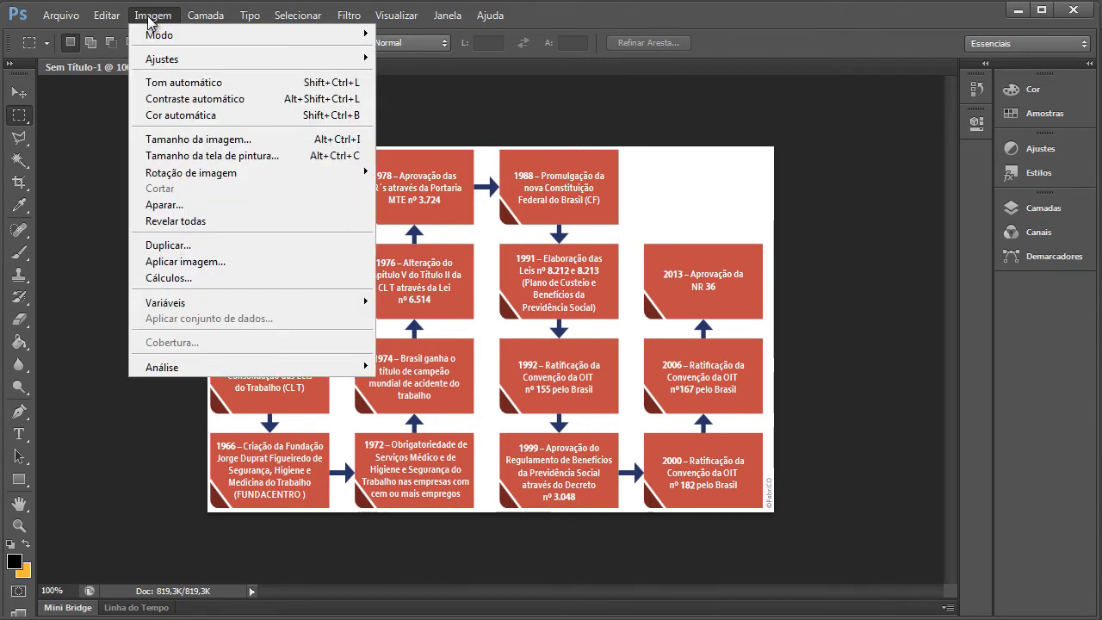
click(231, 162)
drag(488, 163, 593, 118)
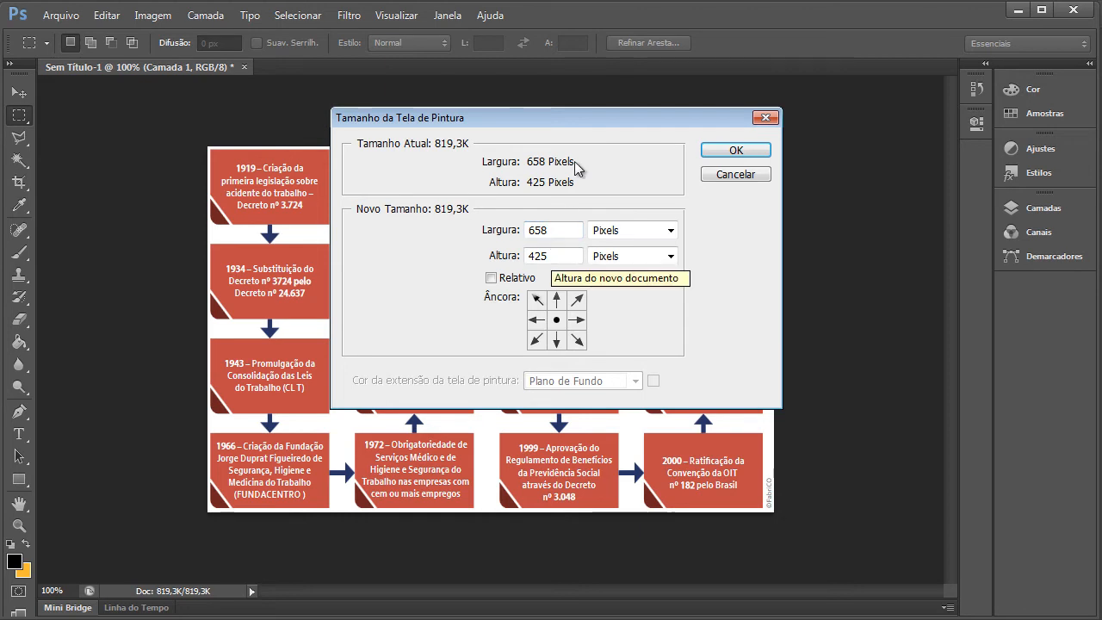
drag(573, 117, 729, 180)
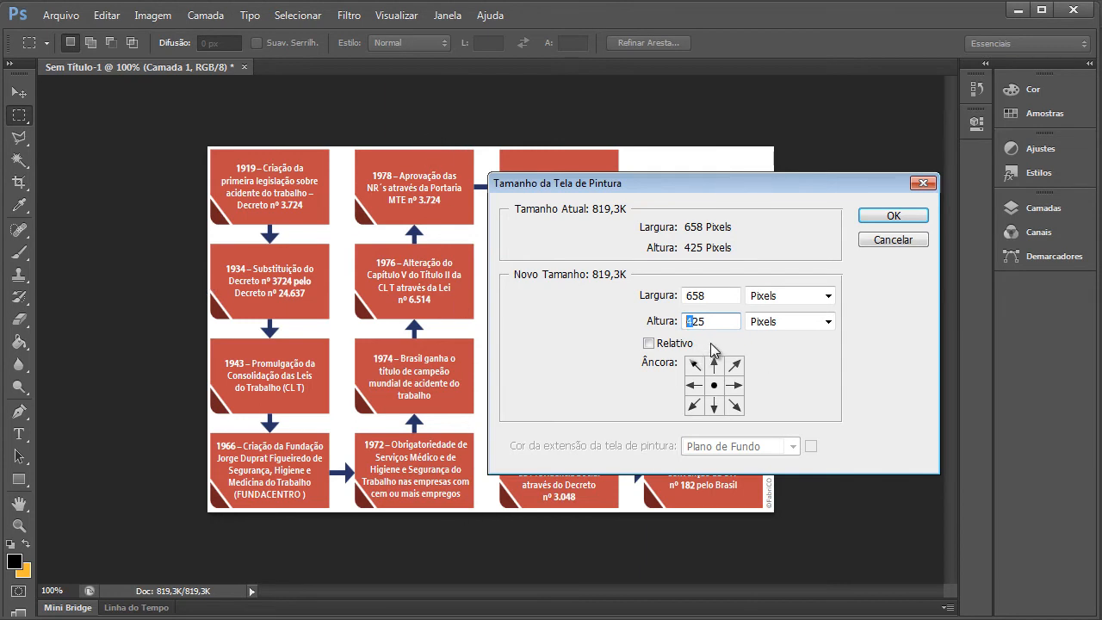
click(692, 320)
text(5)
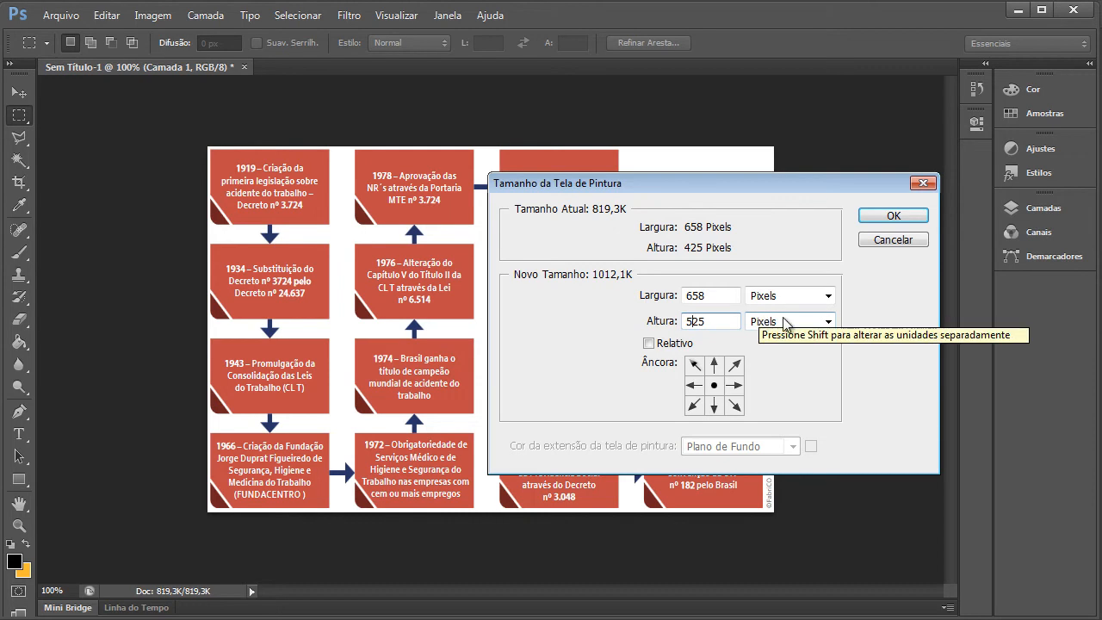
click(894, 216)
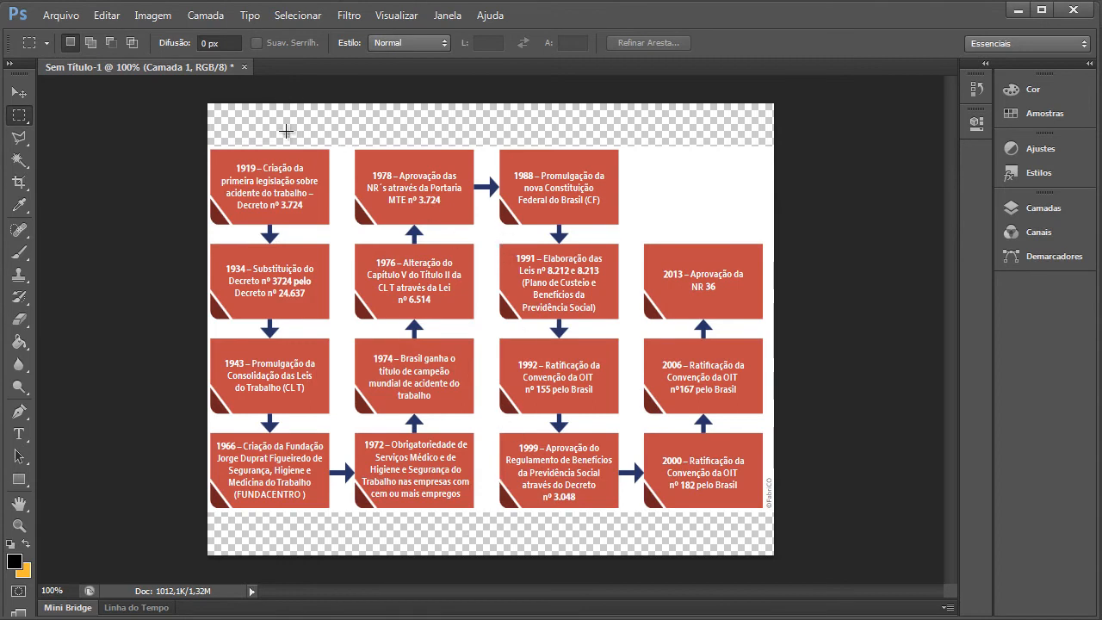
Set the canvas width to 1575 pixels, keeping the centre anchor.
click(153, 15)
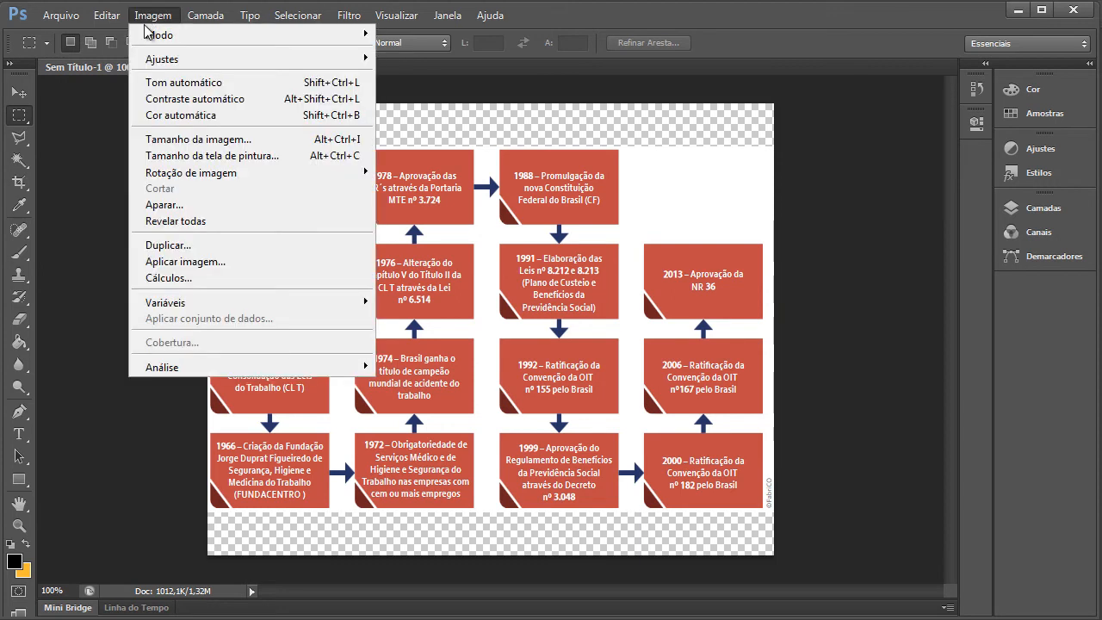
click(202, 157)
drag(719, 297, 669, 295)
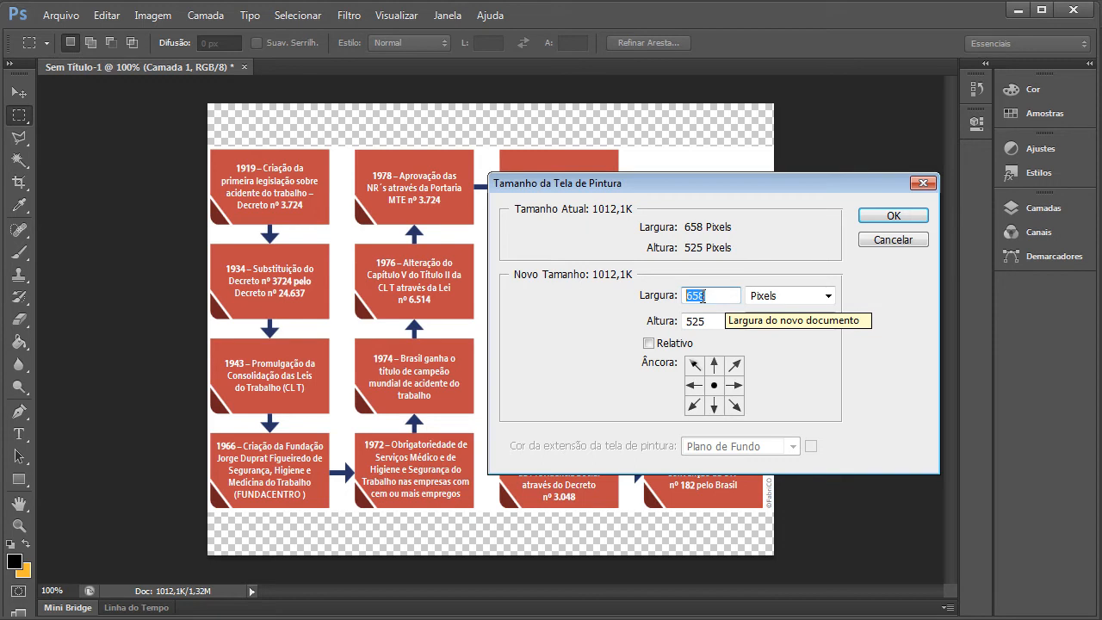
drag(715, 321, 686, 326)
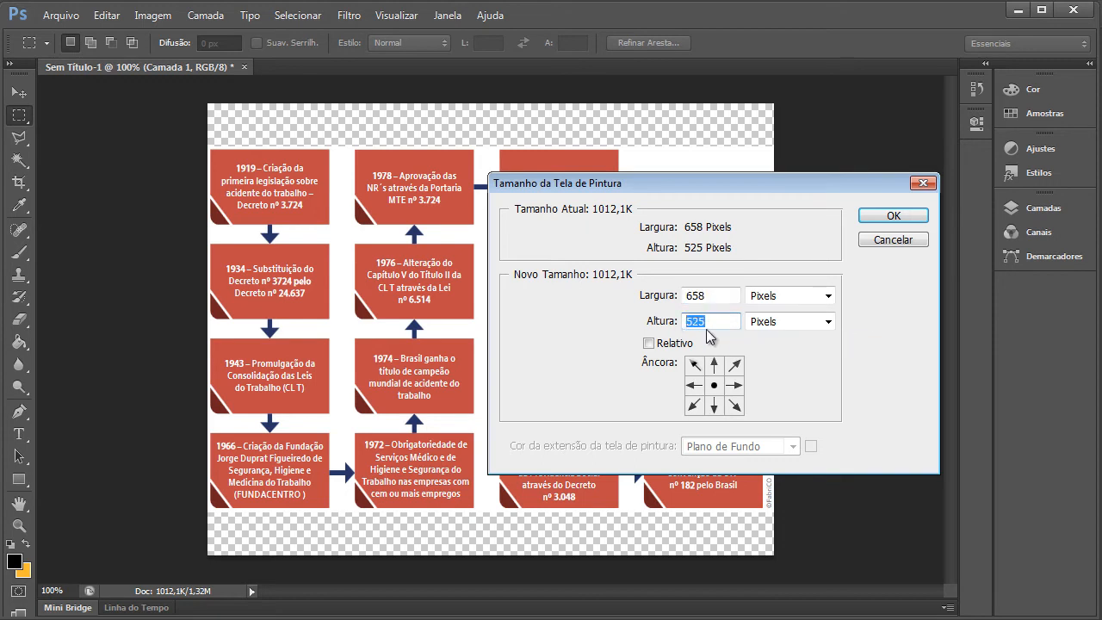
drag(711, 294, 691, 310)
click(714, 322)
drag(711, 297, 684, 295)
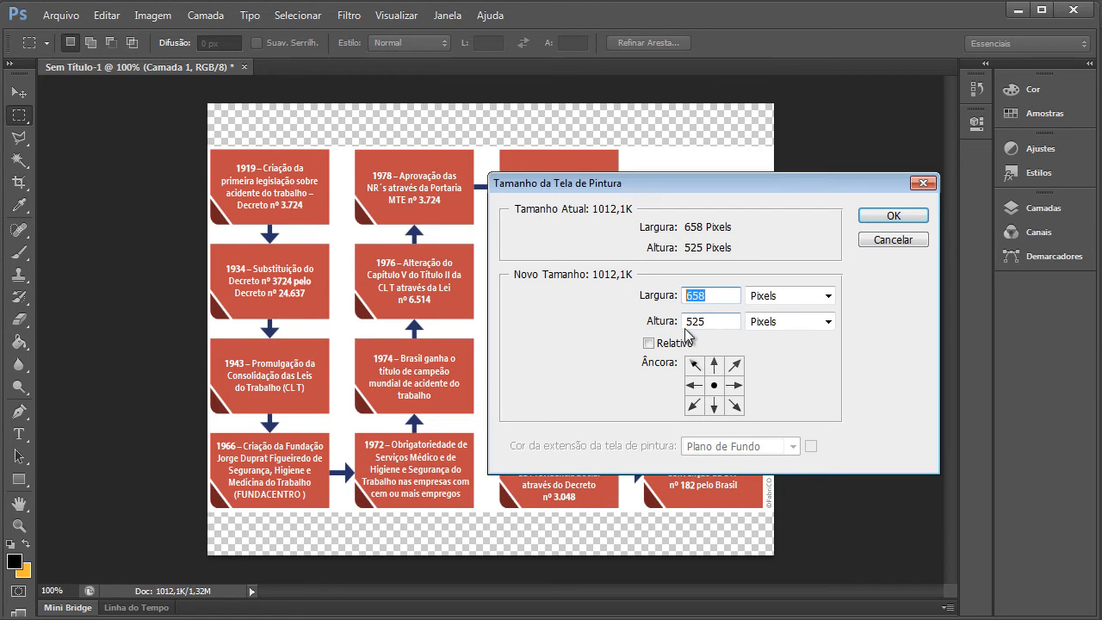
click(707, 321)
drag(708, 322, 686, 296)
text(1)
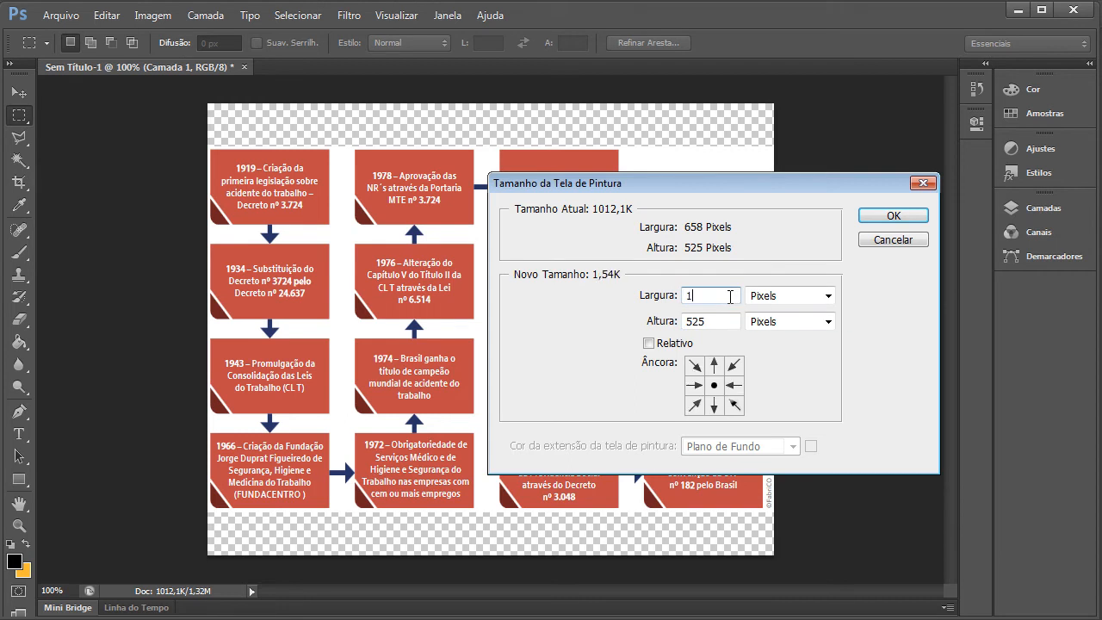
text(575)
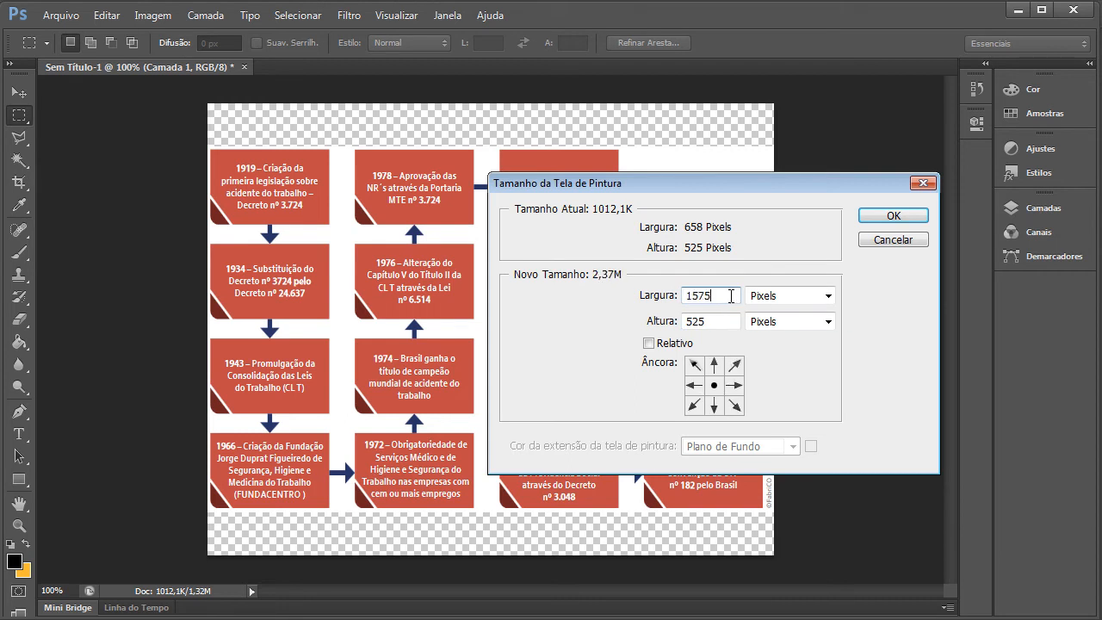
click(892, 218)
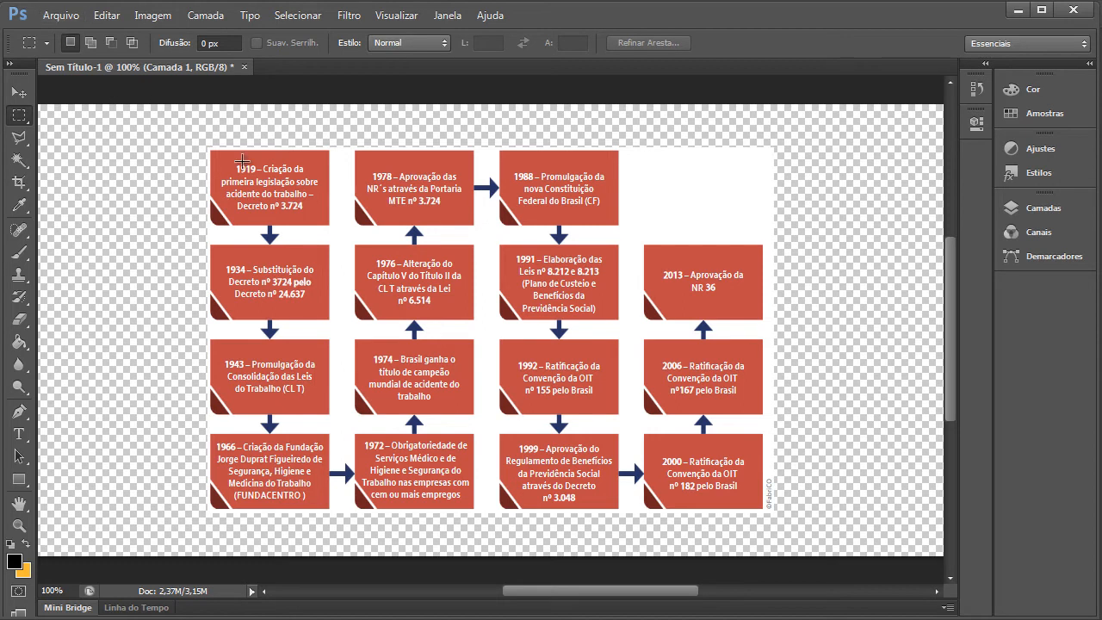
Set up a Save for Web export of the chronology image as PNG-8 with transparency turned off.
click(61, 17)
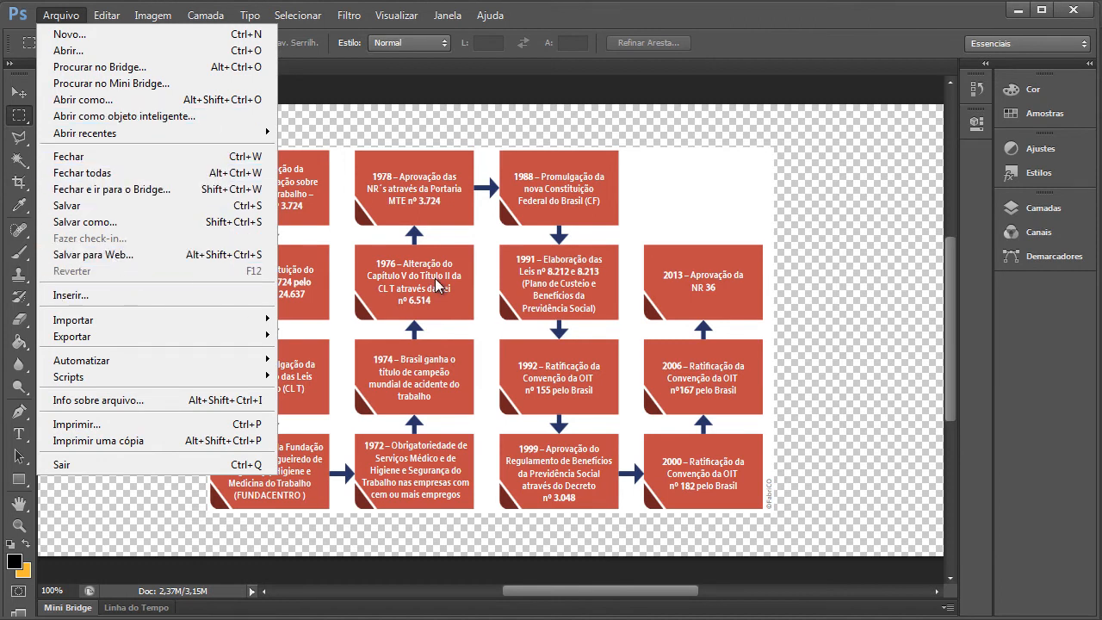
click(173, 254)
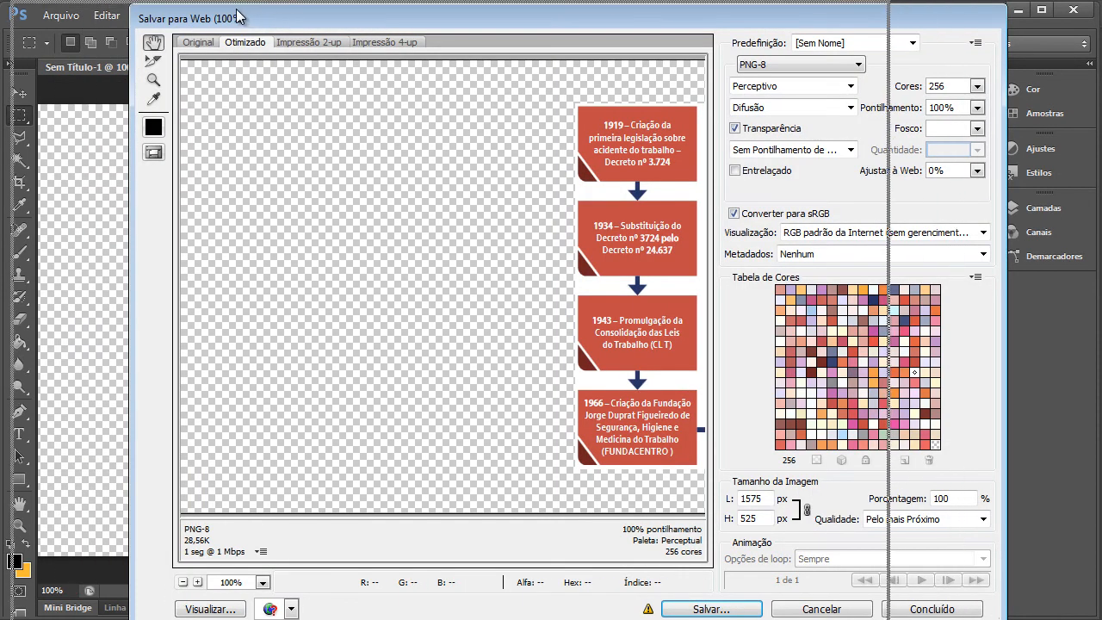
drag(238, 17, 239, 15)
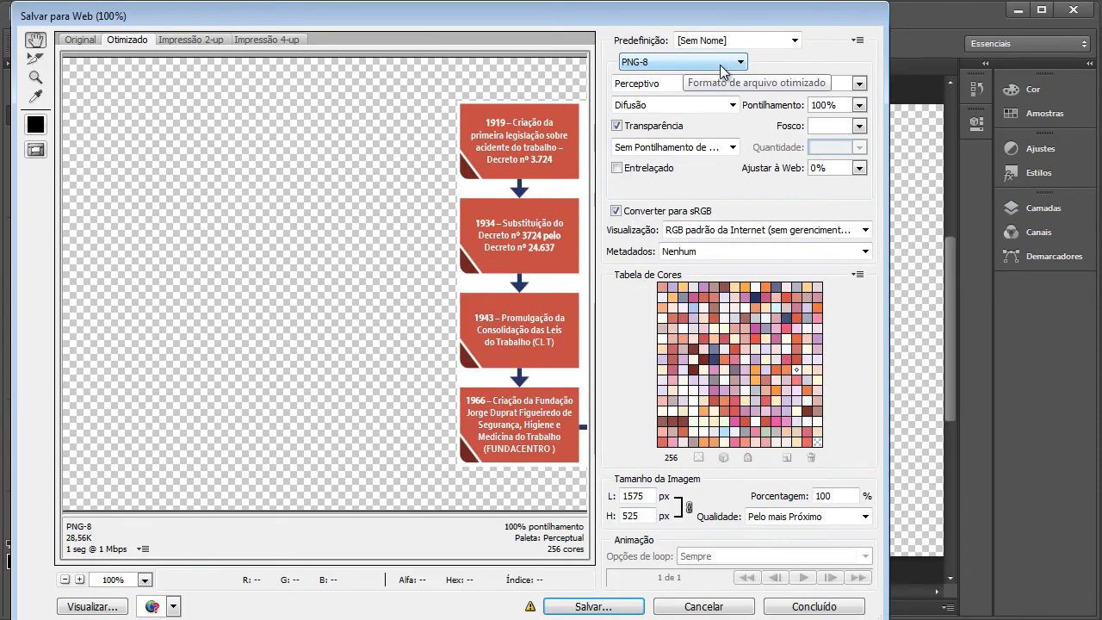
click(616, 126)
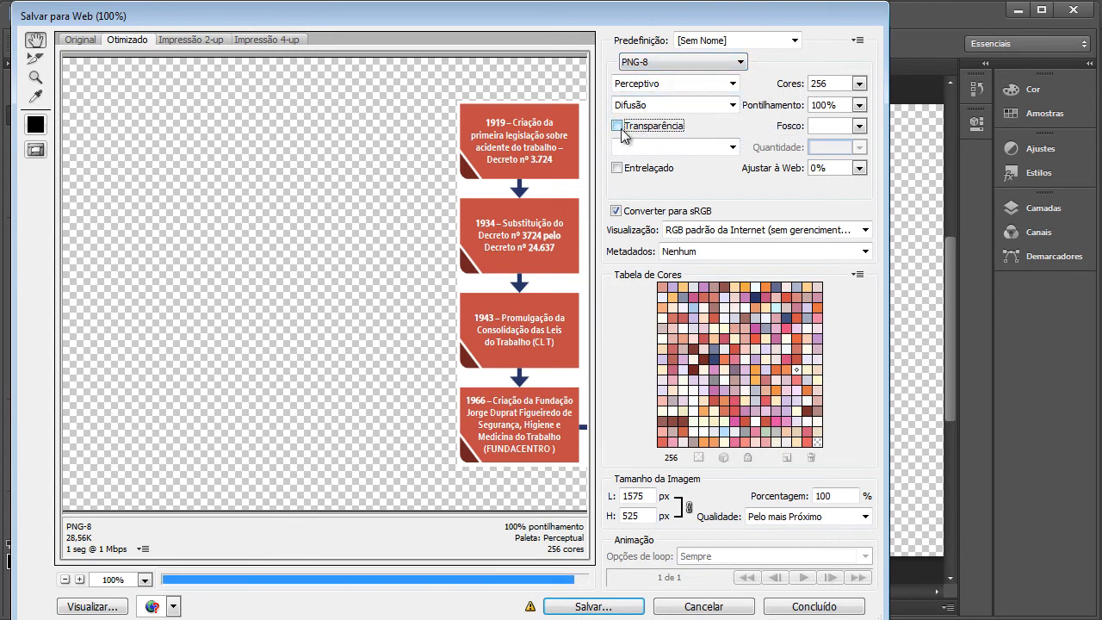
drag(530, 224, 438, 136)
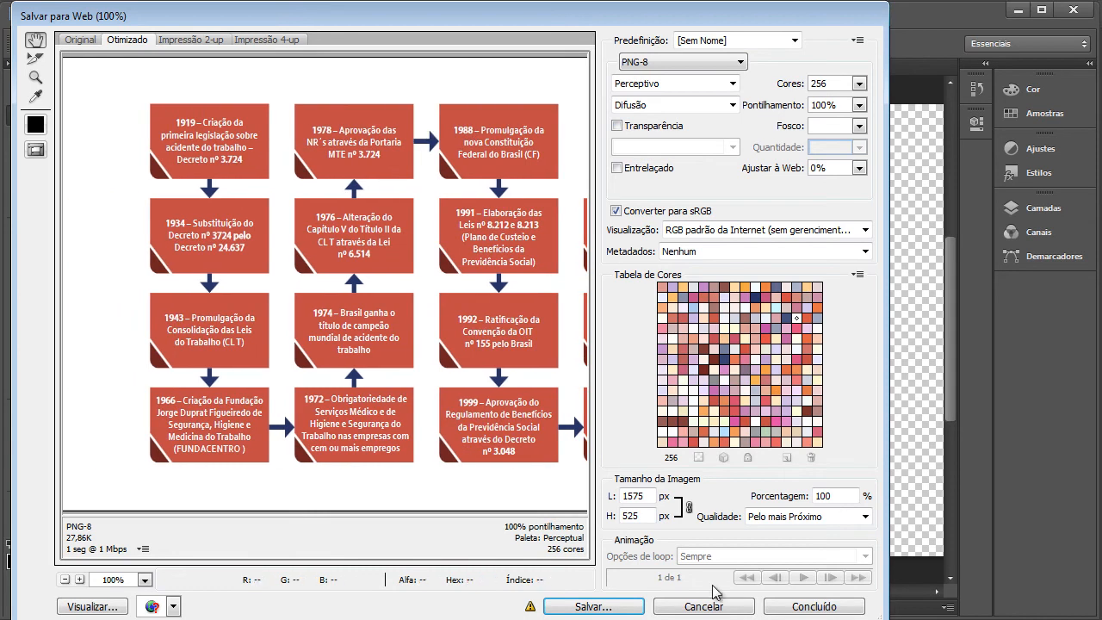
Save the optimized chronology image as img2.png in the assets folder of chapter_1, replacing the existing file.
click(593, 606)
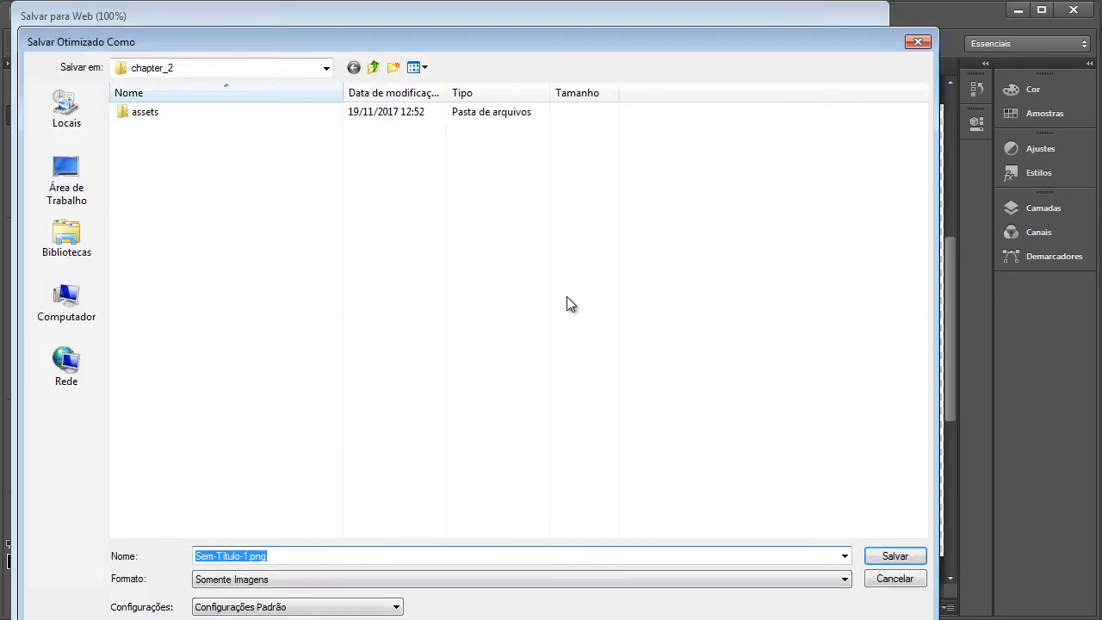
click(293, 74)
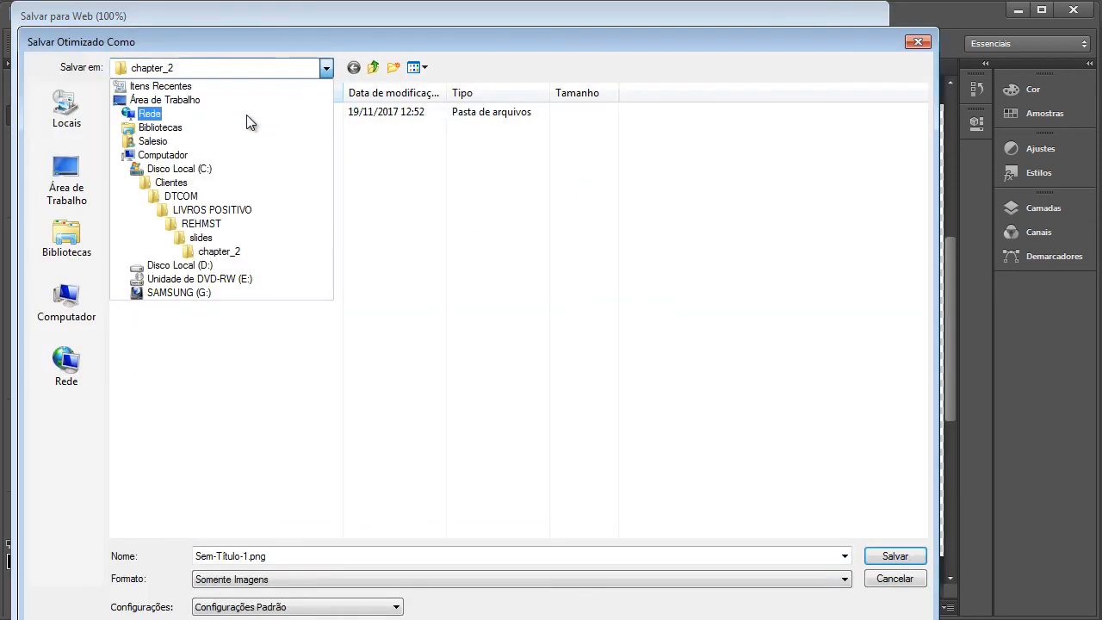
click(188, 229)
double_click(165, 113)
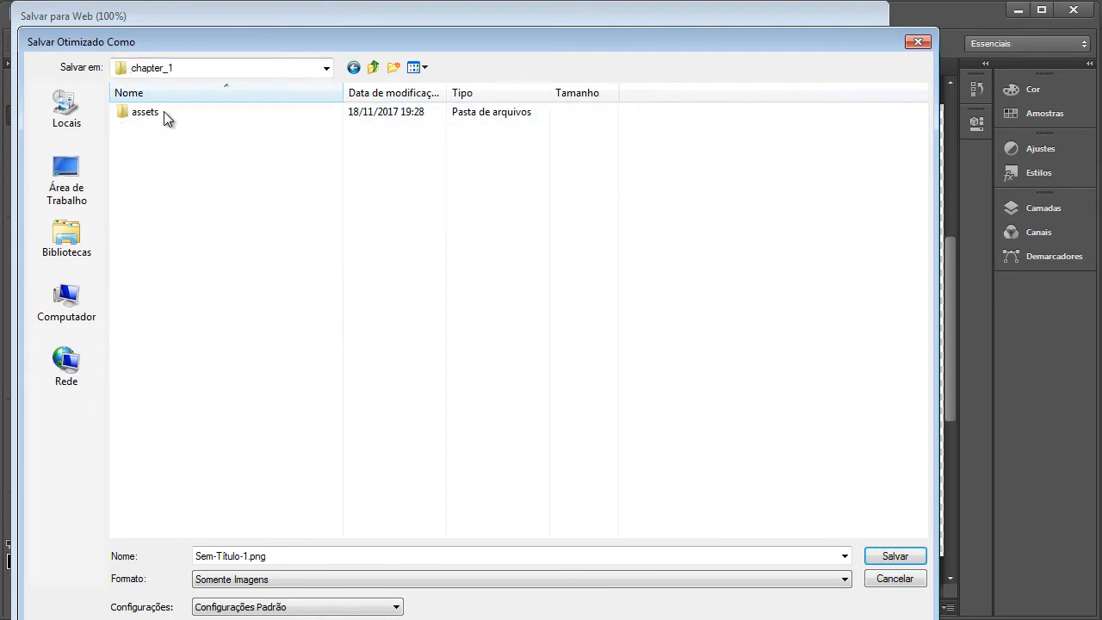
double_click(154, 116)
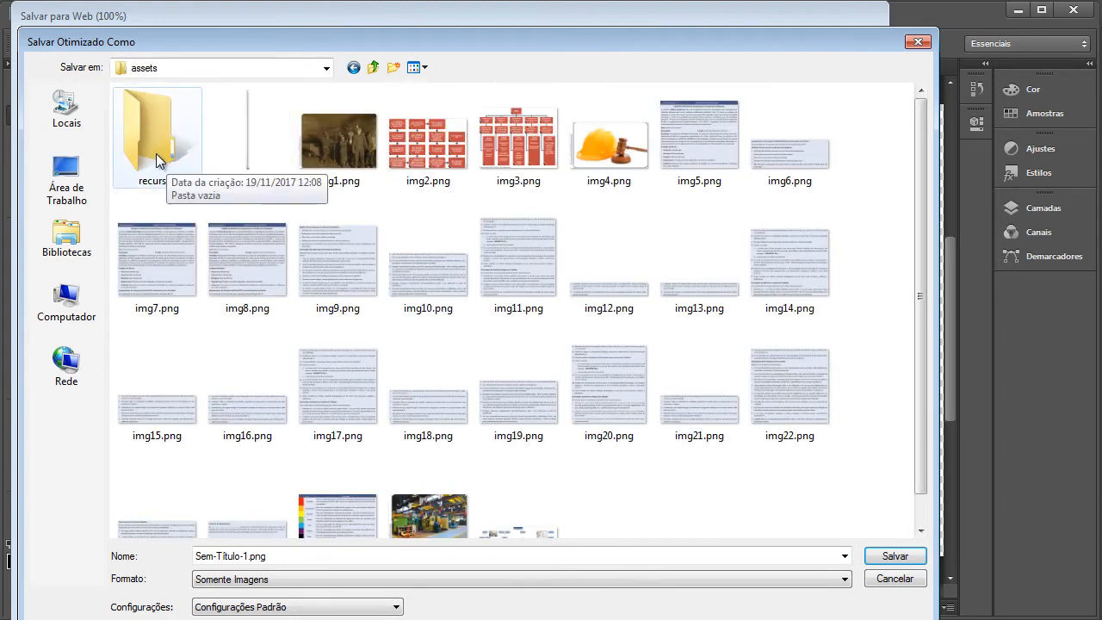
double_click(158, 161)
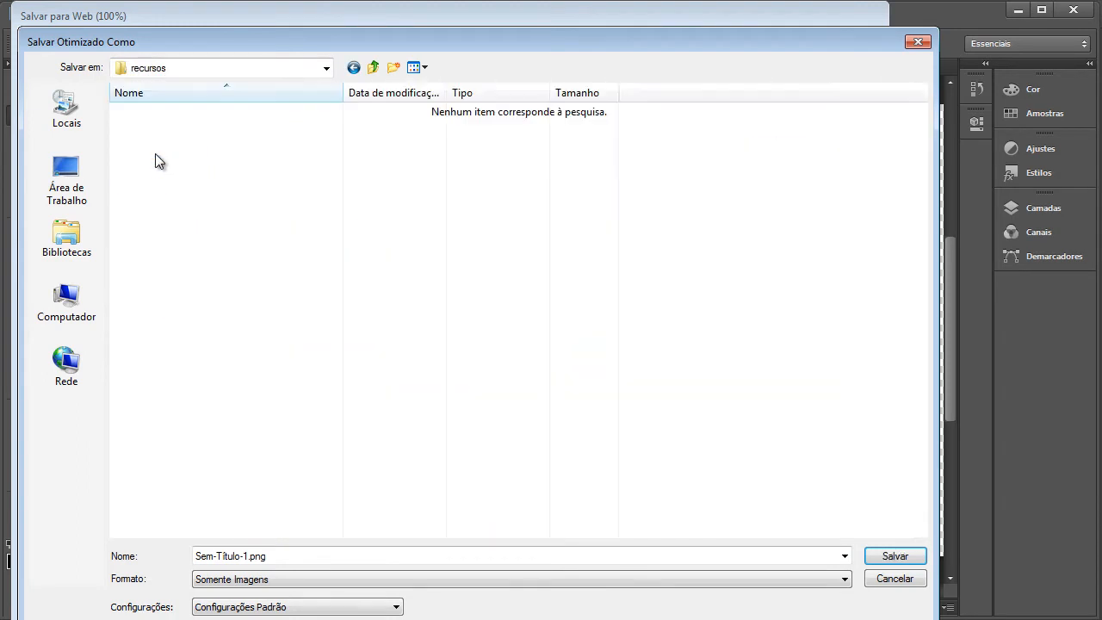
click(373, 68)
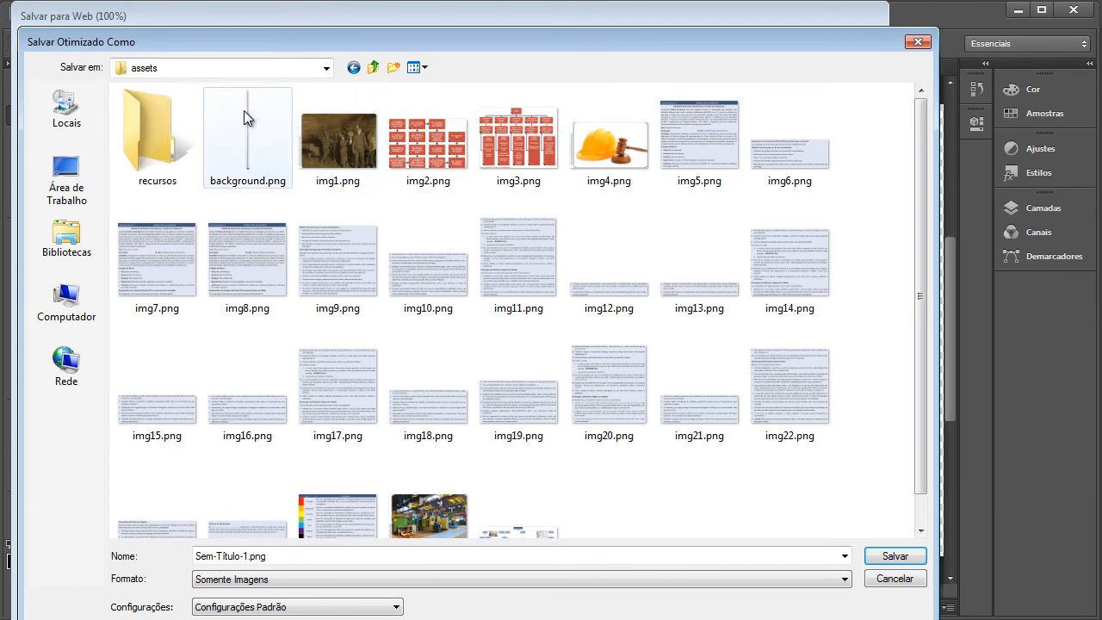
click(440, 168)
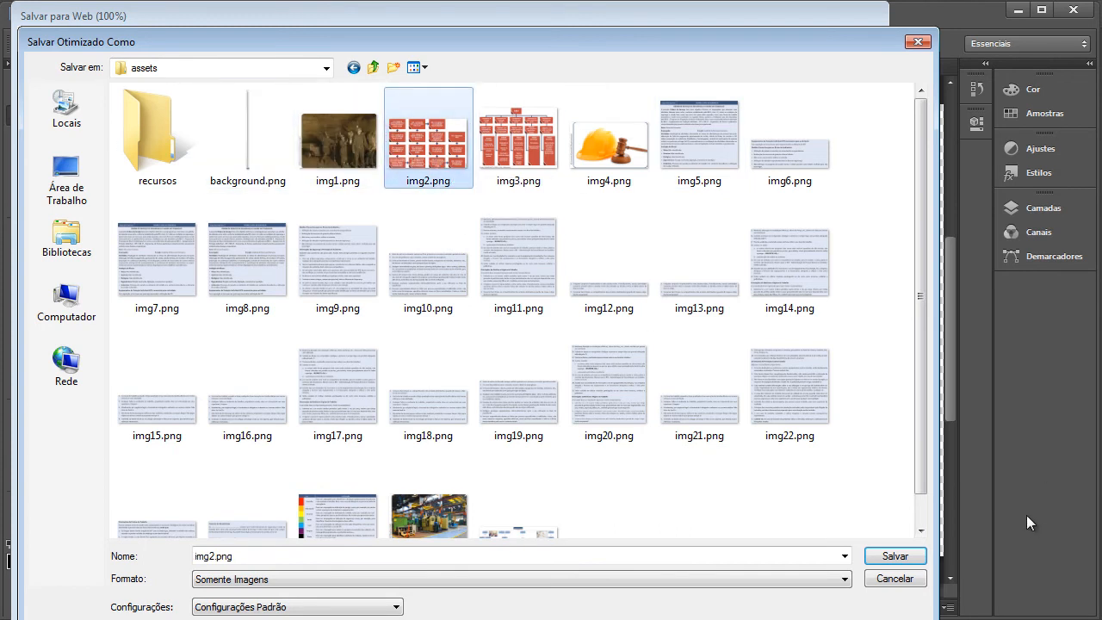
click(887, 558)
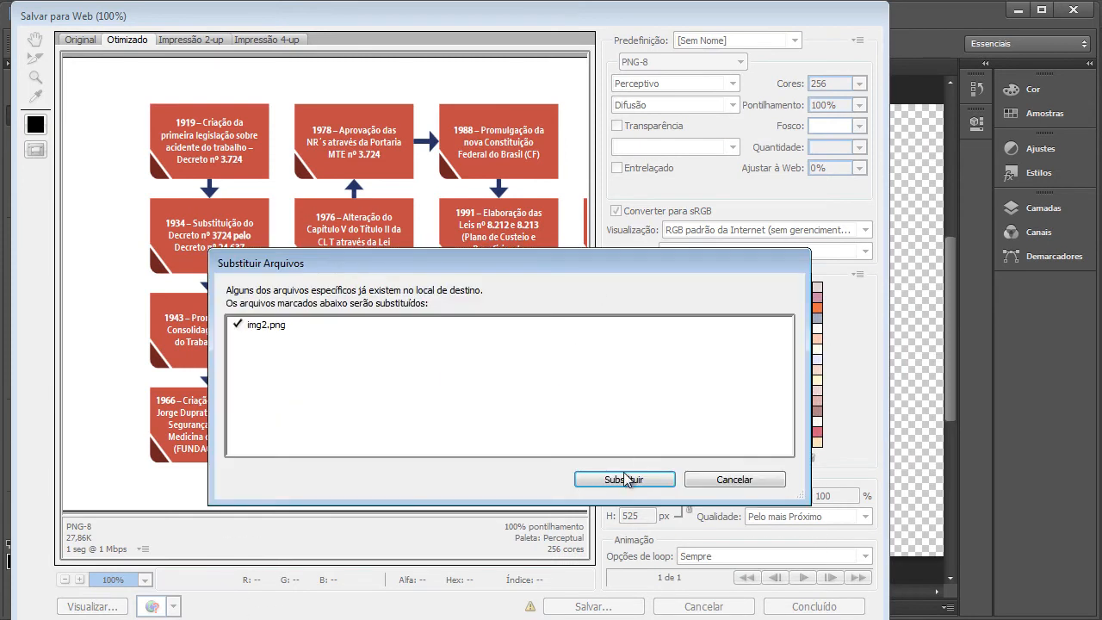
click(622, 479)
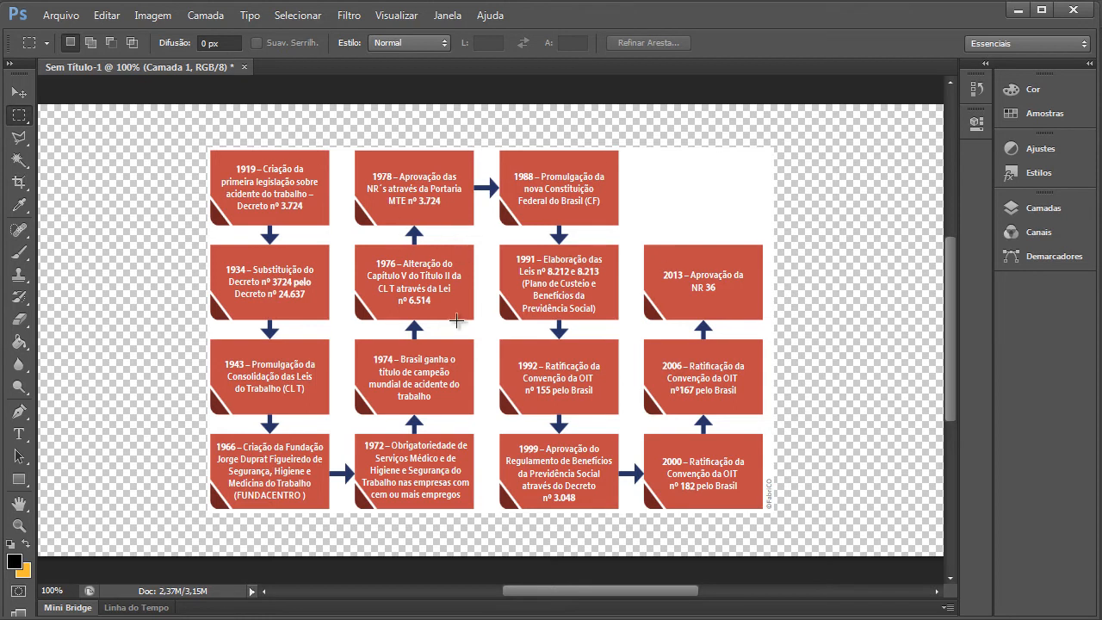
Switch to Dreamweaver and review the ZOOM block in 6.html that references img2.png.
key(alt+Tab)
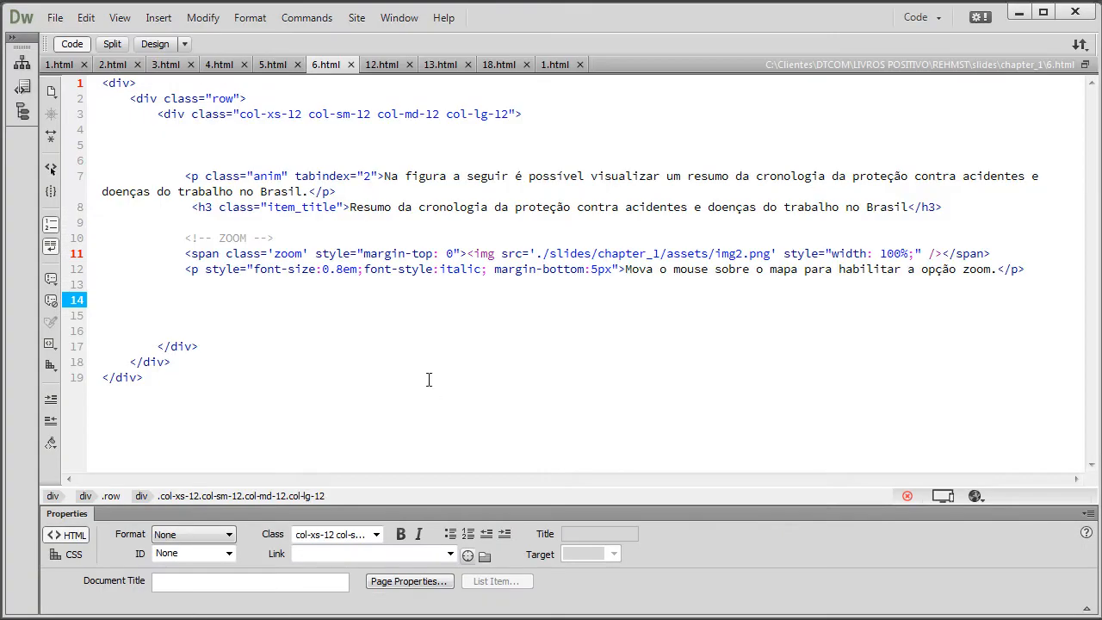
drag(182, 232, 605, 280)
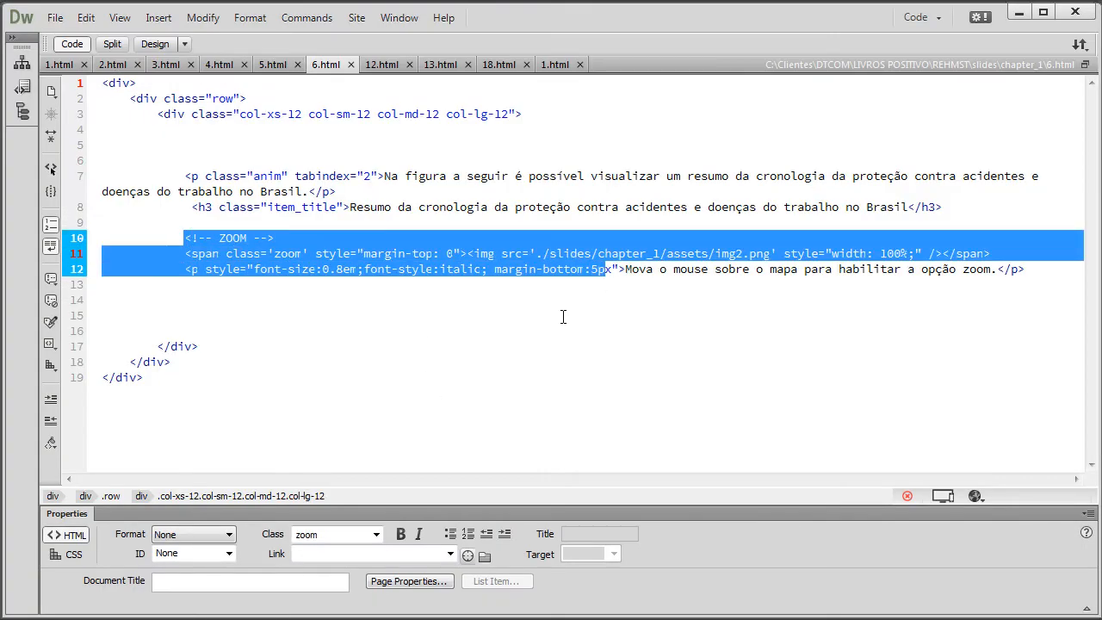
click(509, 315)
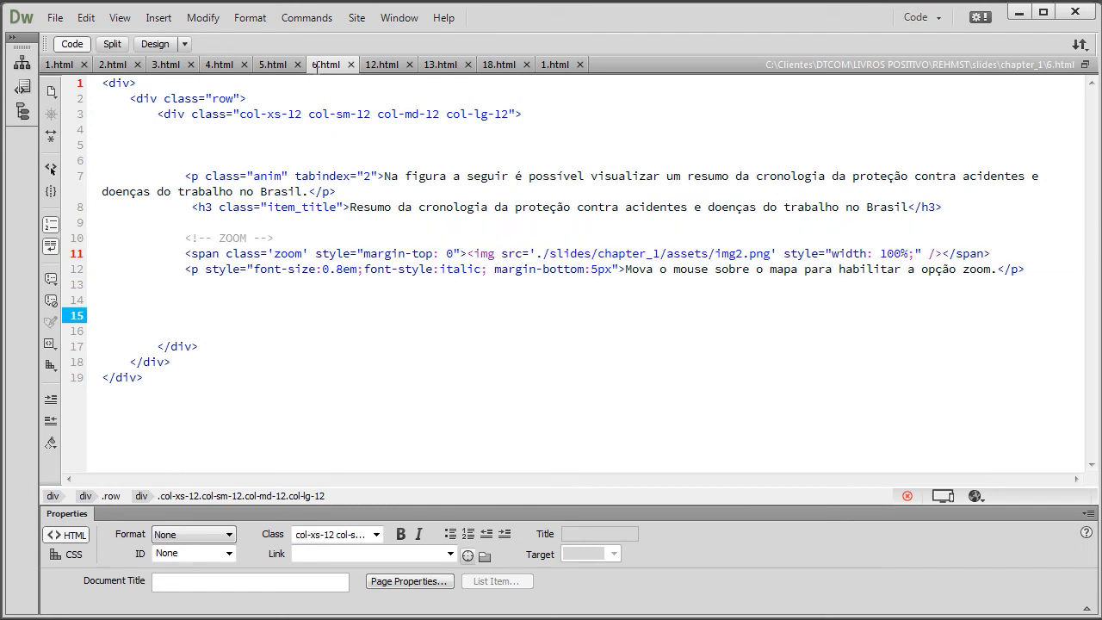
Switch to the browser and reload the digital book to check the chronology figure on the Capítulo 1 page.
key(alt+Tab)
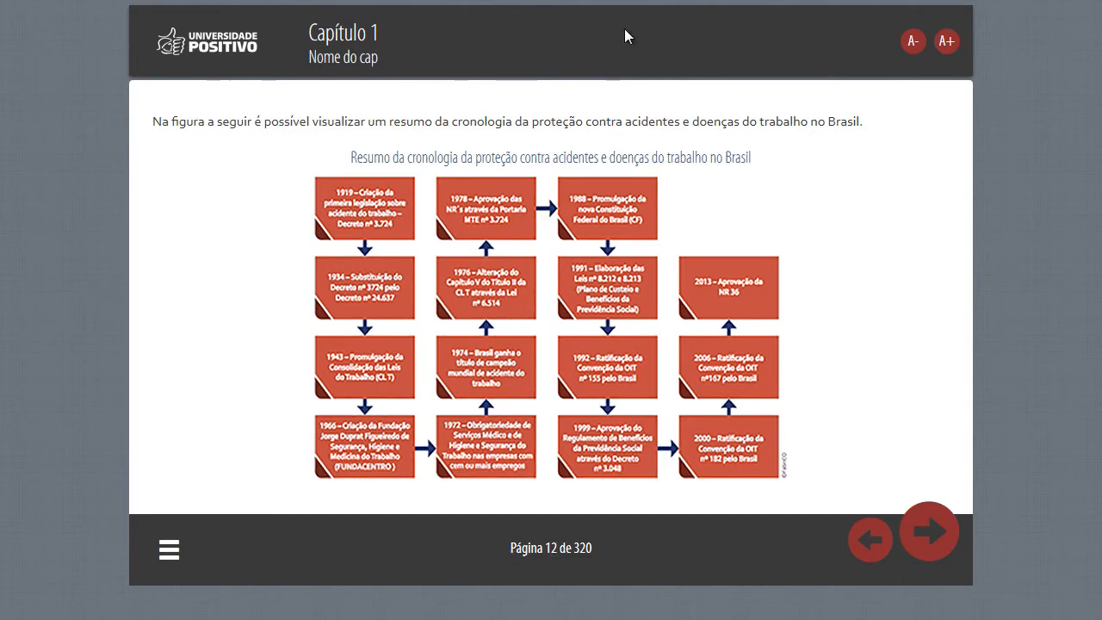
key(F5)
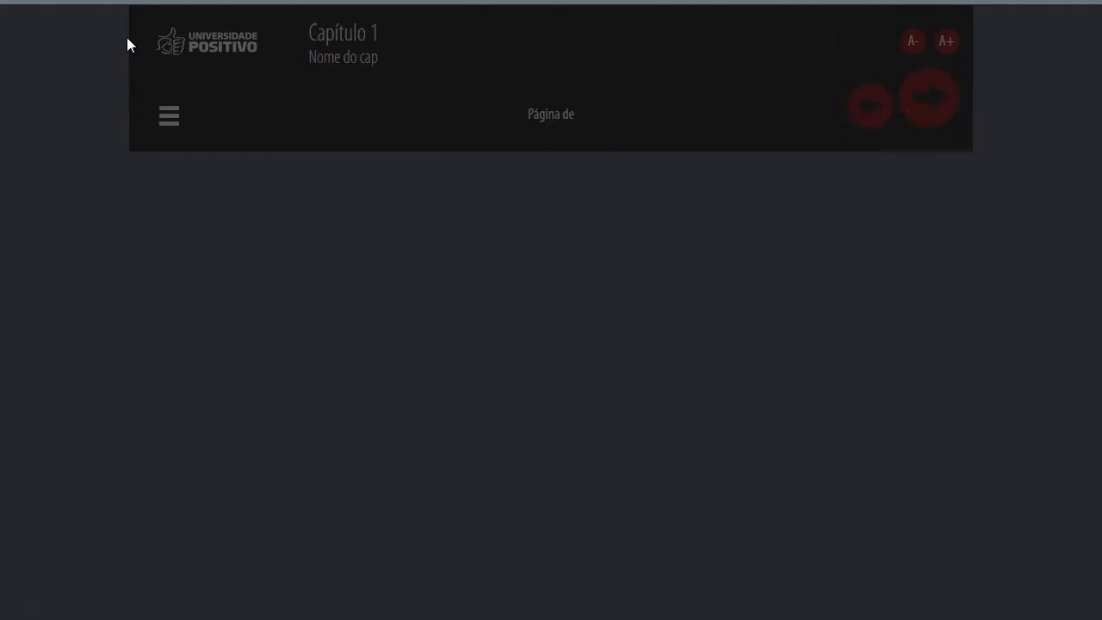